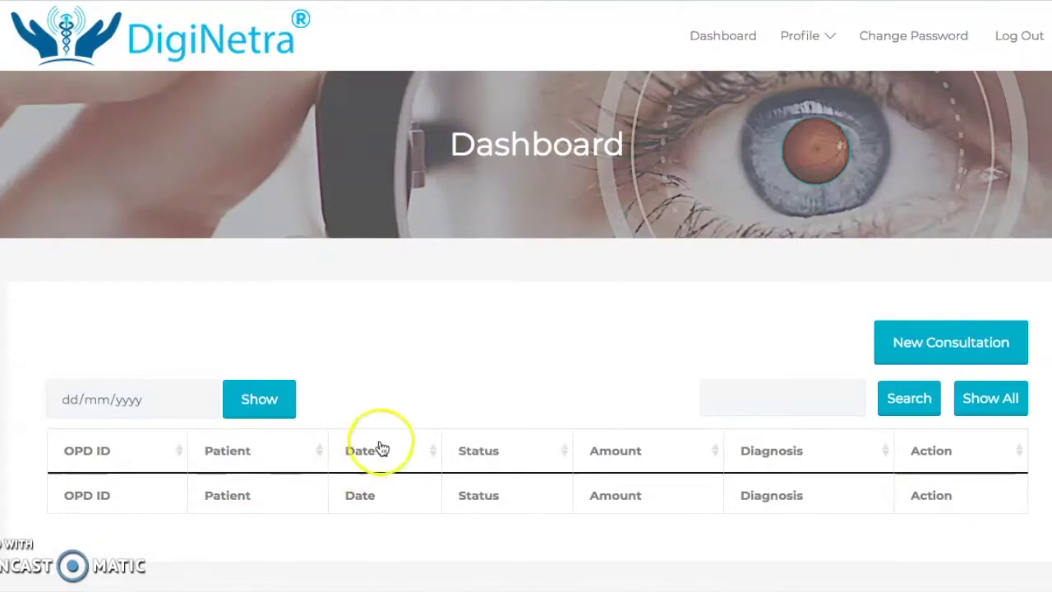
- Create a new consultation for the existing patient profile and proceed to its online payment
click(950, 349)
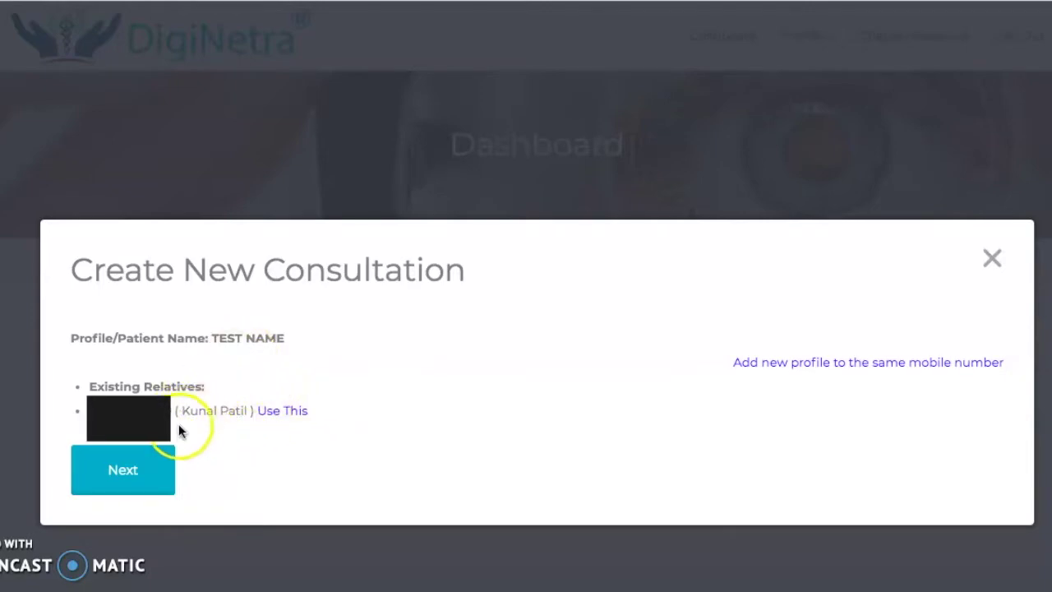
click(159, 469)
click(435, 440)
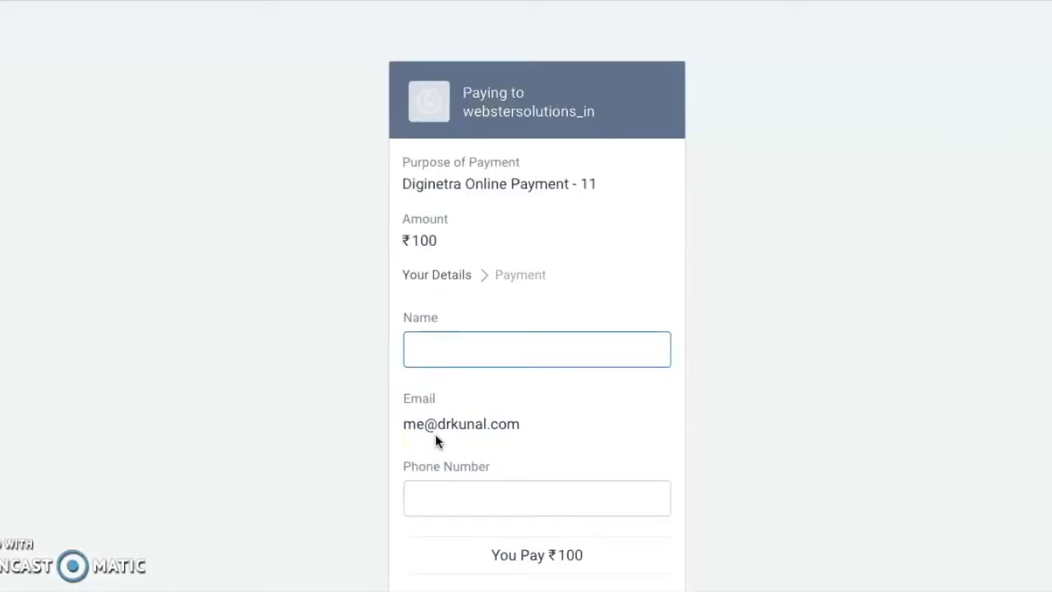
- Fill in the payer's name and phone number for the ₹100 consultation payment and continue to the payment methods
click(476, 368)
key(Tab)
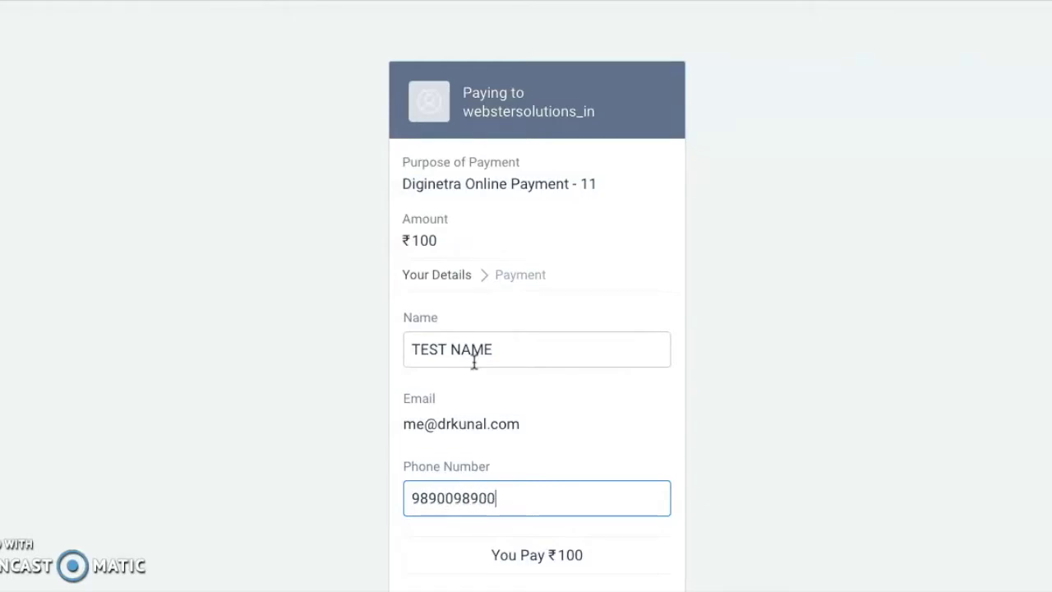
click(614, 328)
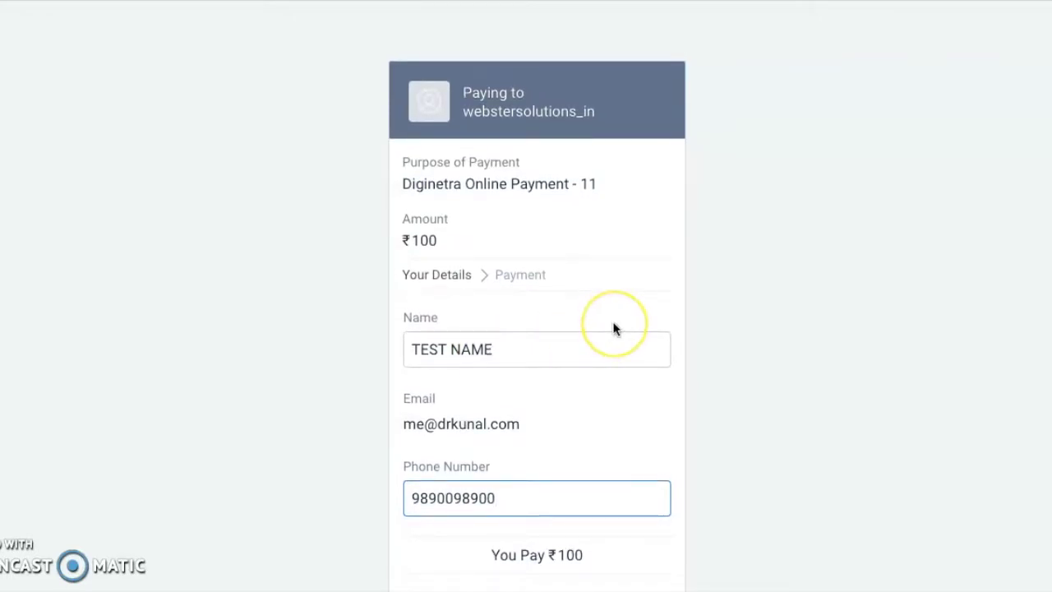
click(947, 511)
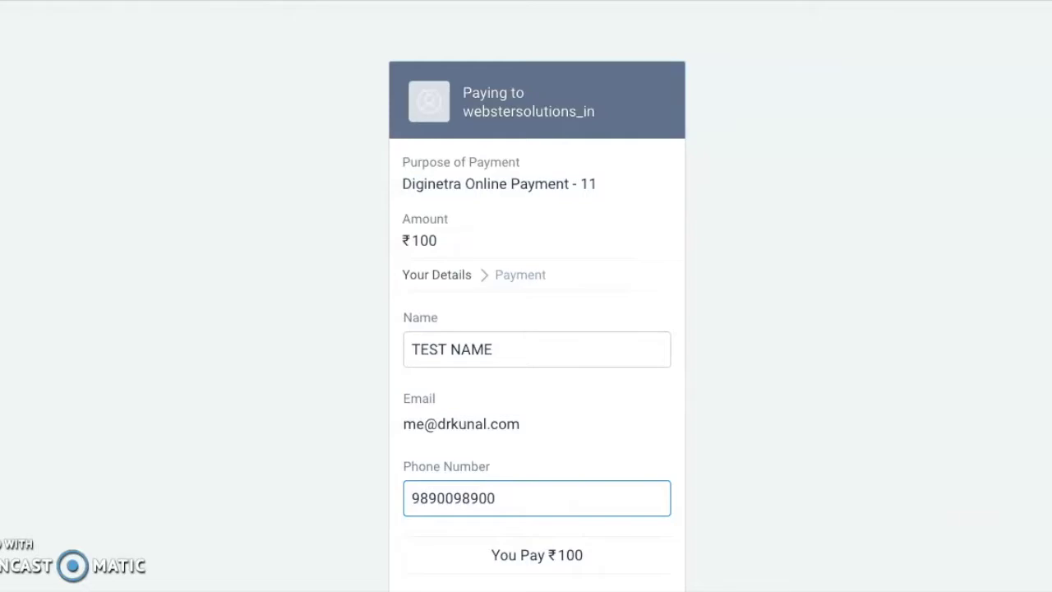
scroll(535, 328, down, 1)
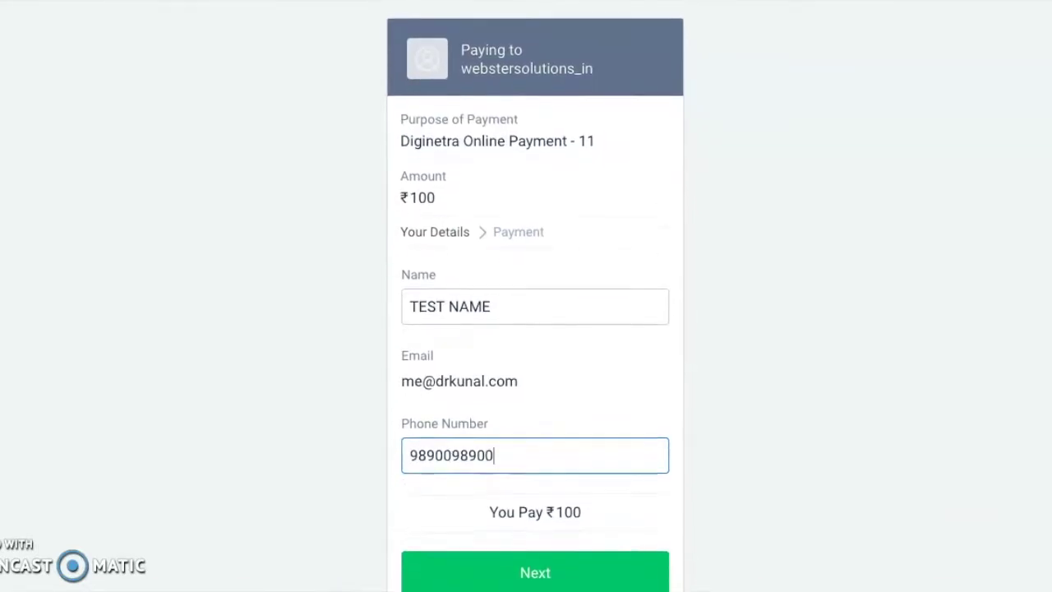
click(580, 564)
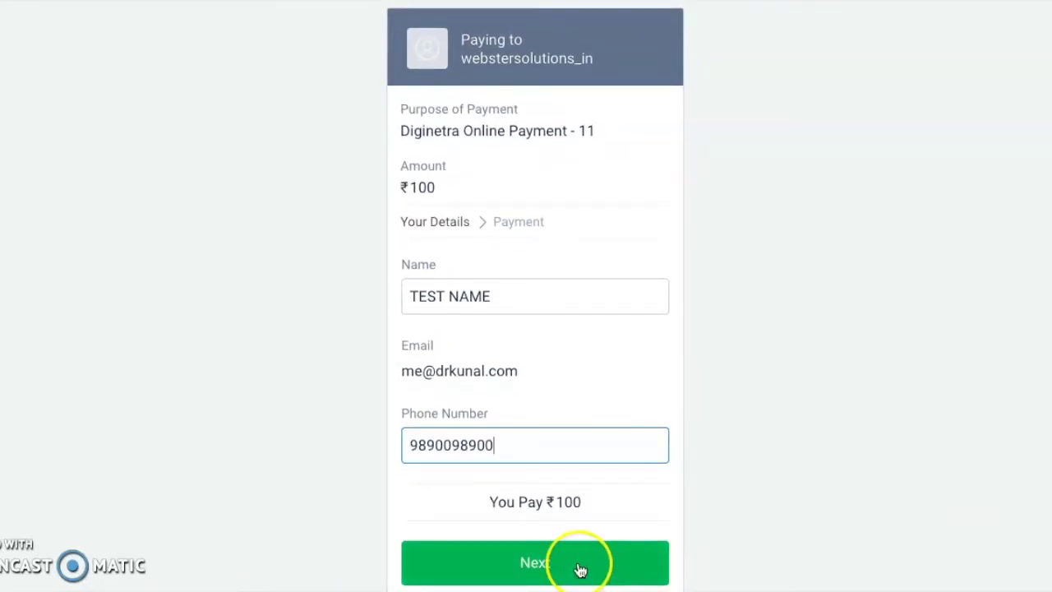
- Pay the Rs. 100 by Net Banking through Test Bank with transaction status Y and return to the merchant site
click(497, 406)
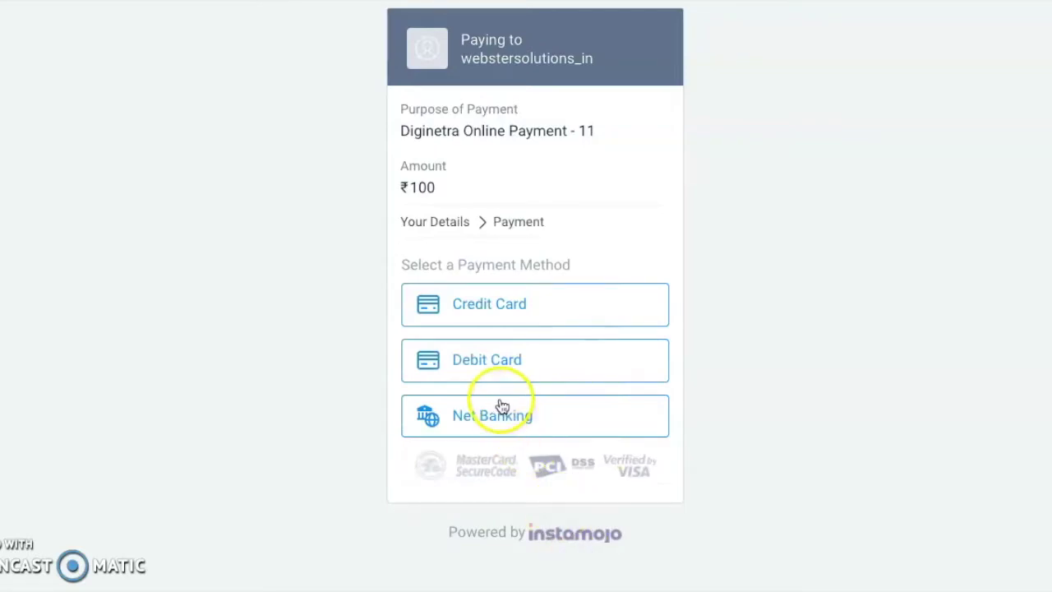
click(462, 355)
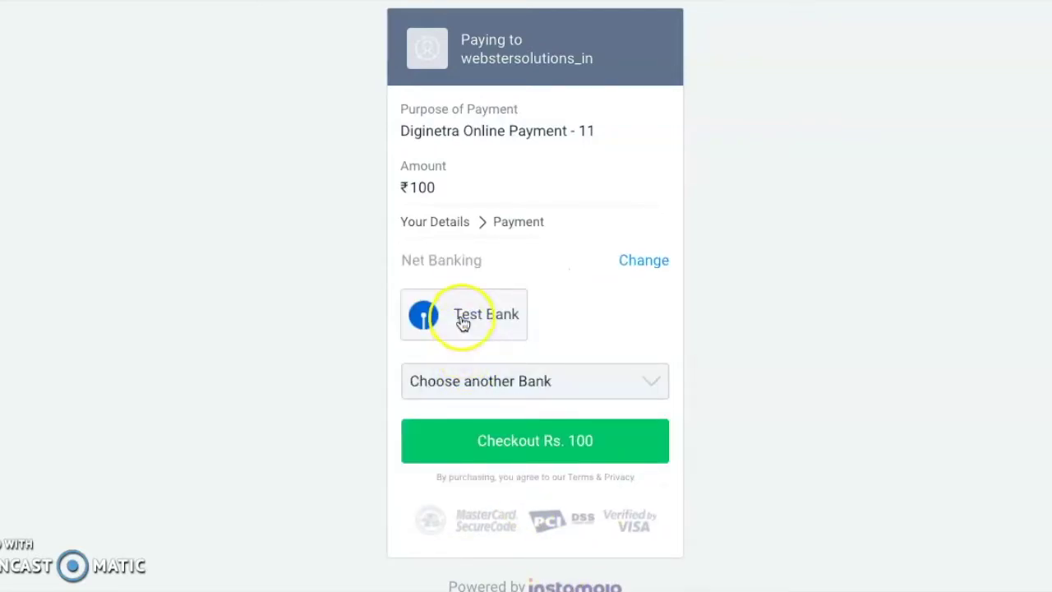
click(462, 320)
click(511, 444)
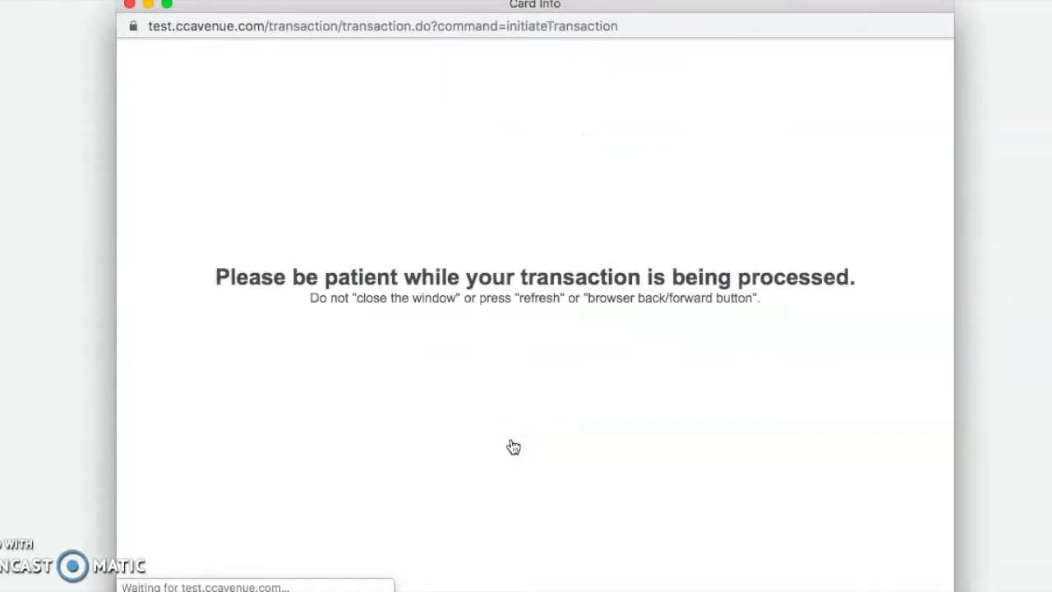
click(470, 329)
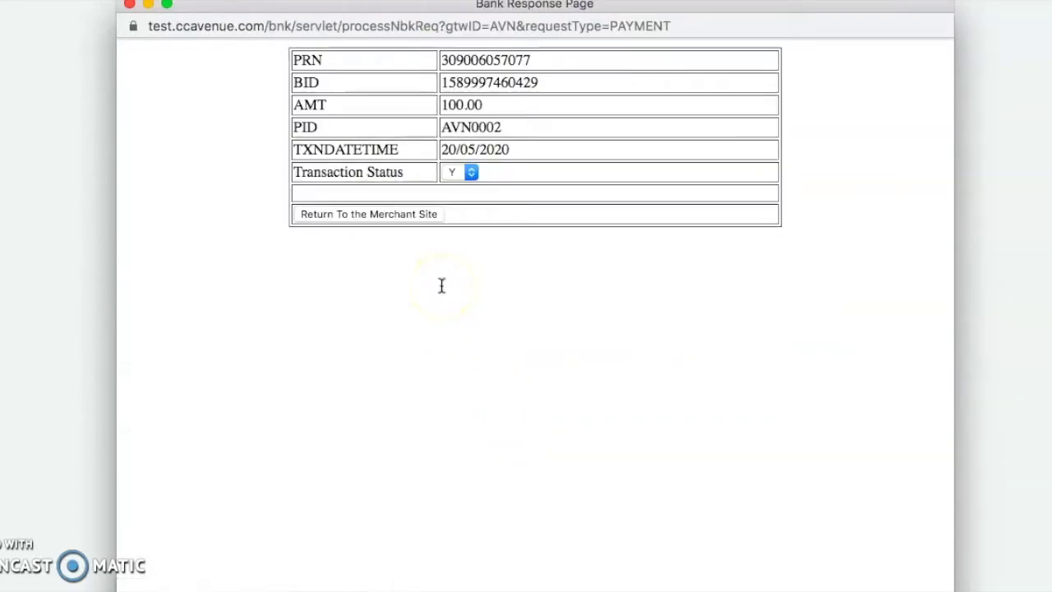
click(388, 215)
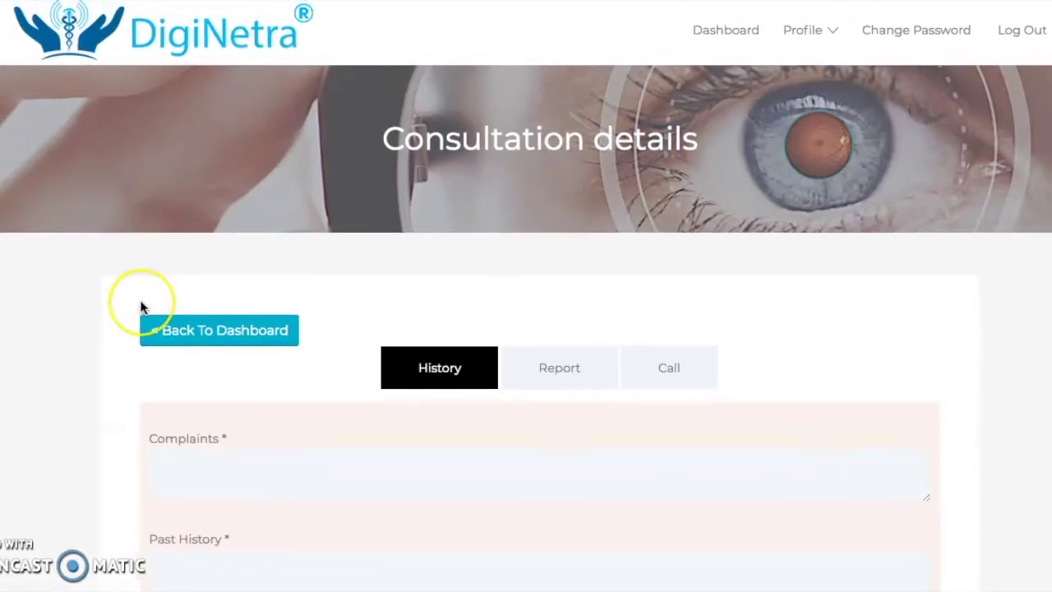
- Submit the patient history with complaints "Reduced Vision/Foreign Body Sensation" and past history "NA"
scroll(139, 300, down, 3)
click(200, 213)
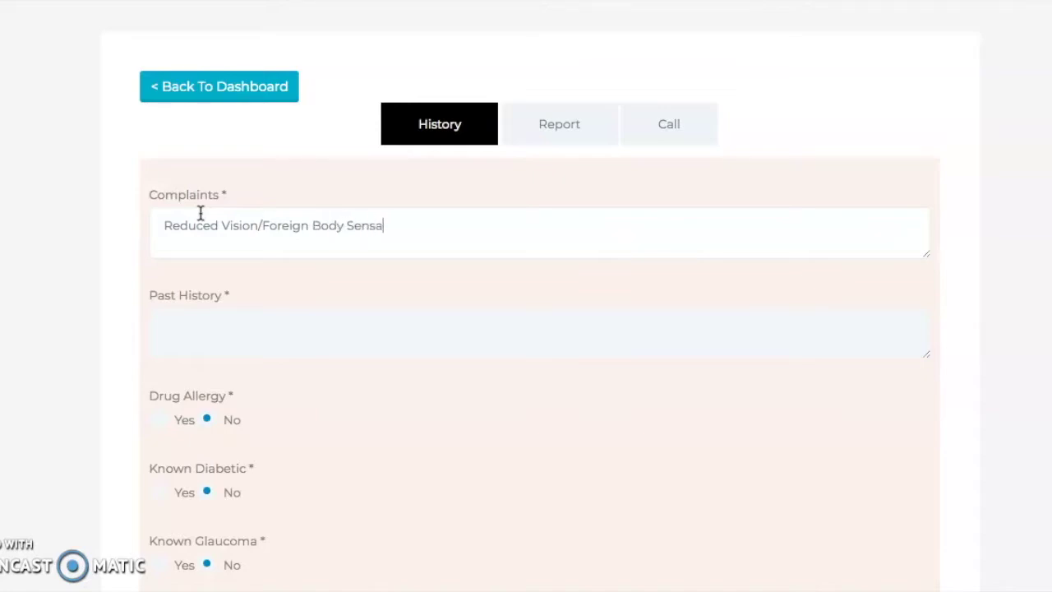
text(n)
key(Tab)
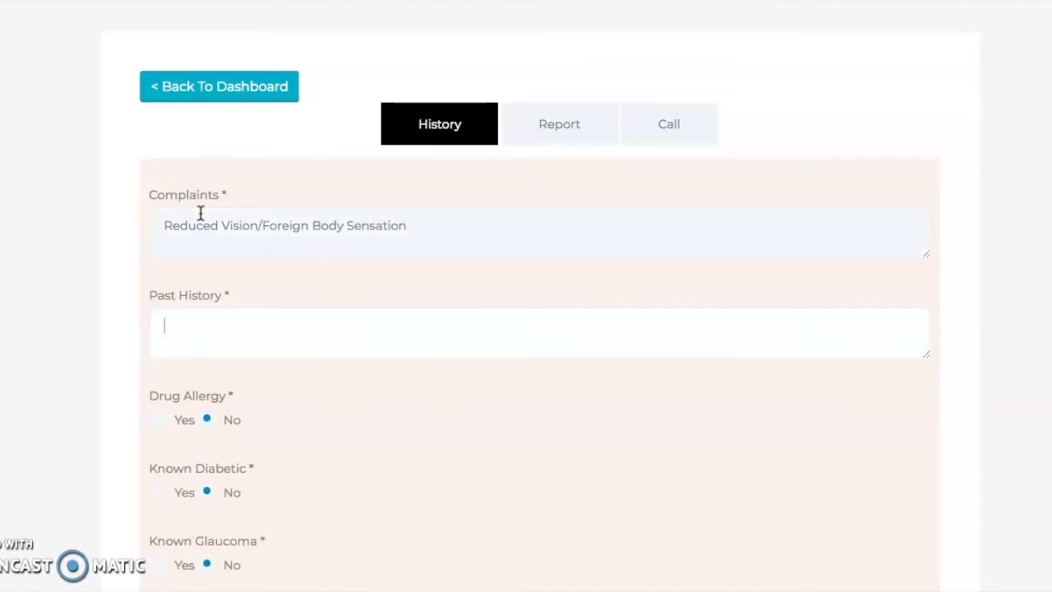
scroll(200, 213, down, 5)
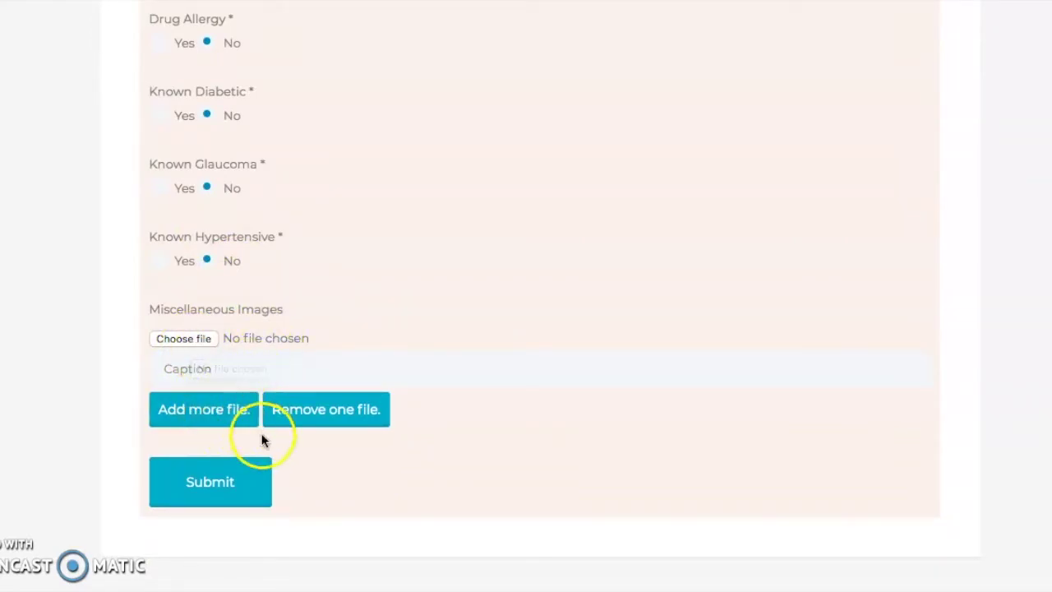
click(224, 480)
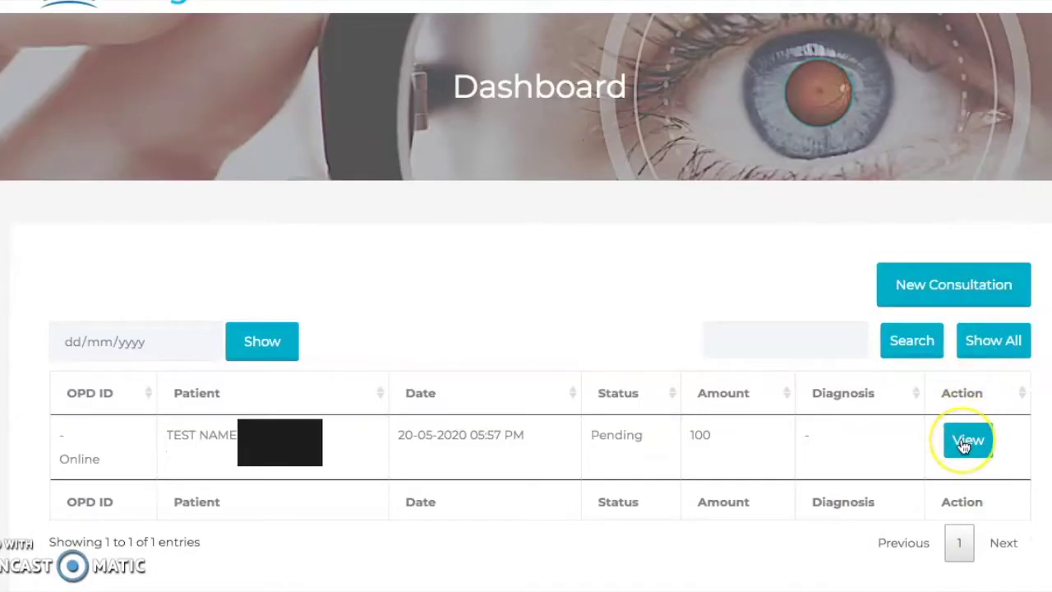
- Open the pending consultation and send the doctor a request for a call
click(964, 444)
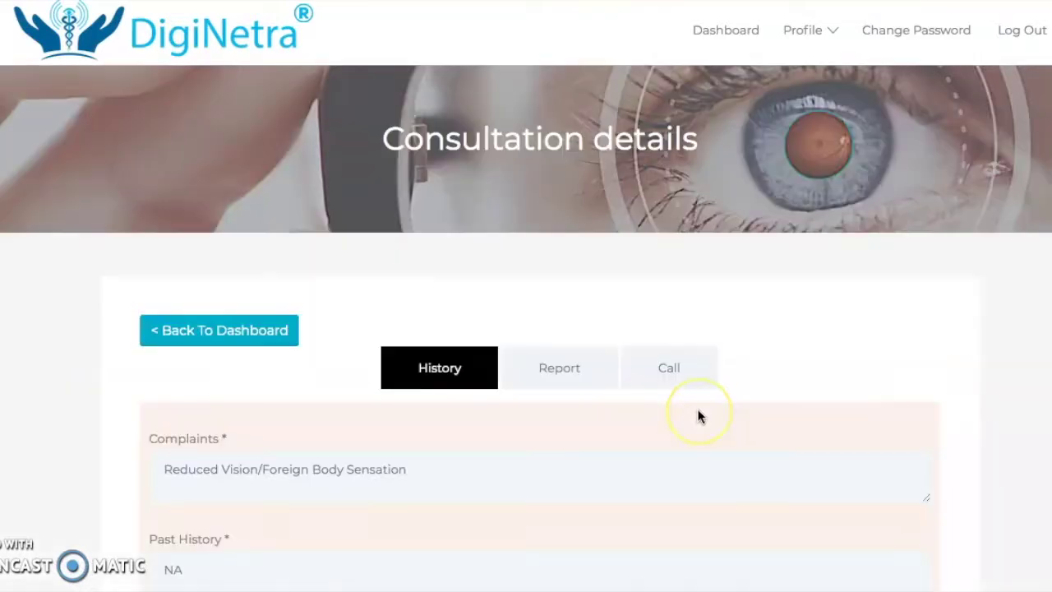
click(670, 371)
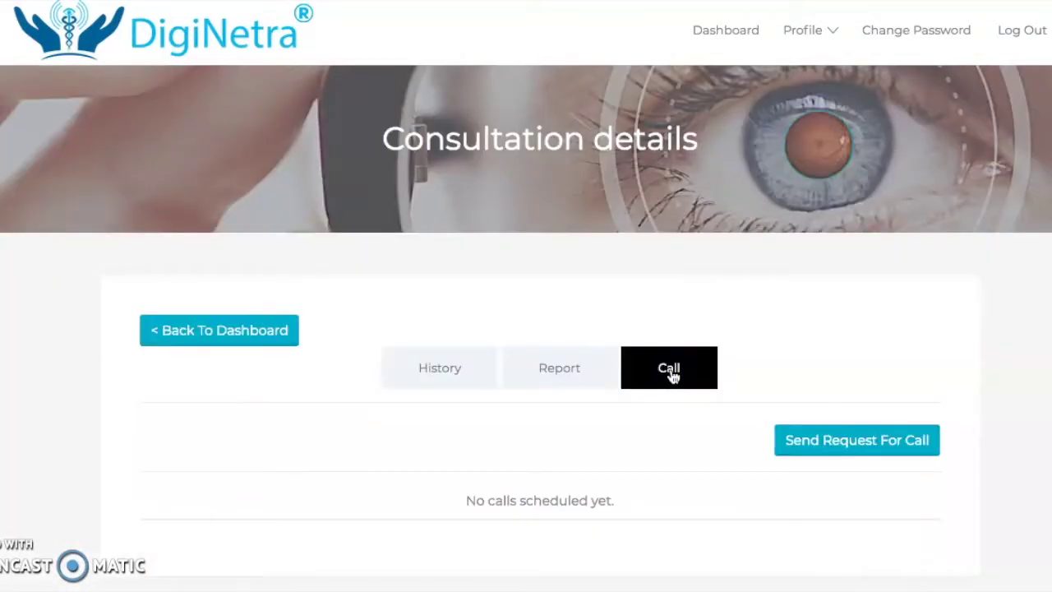
scroll(672, 376, down, 1)
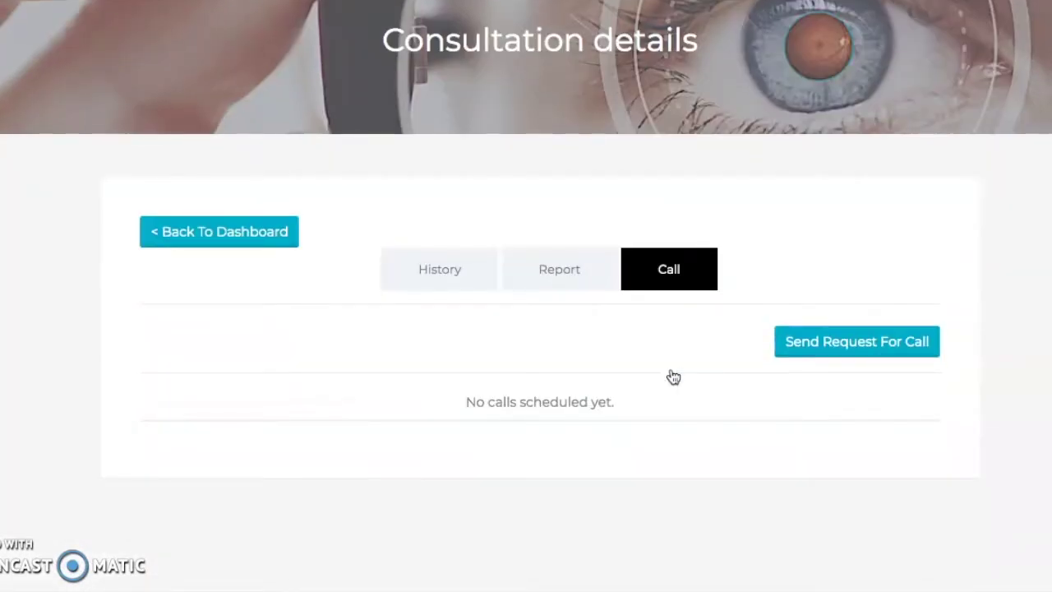
click(876, 347)
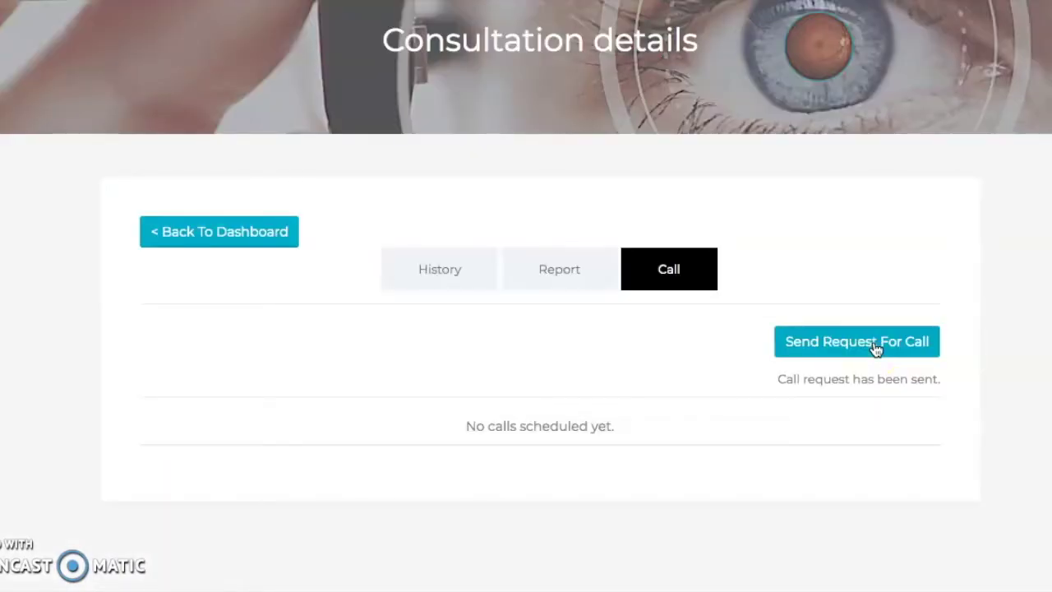
scroll(689, 344, up, 2)
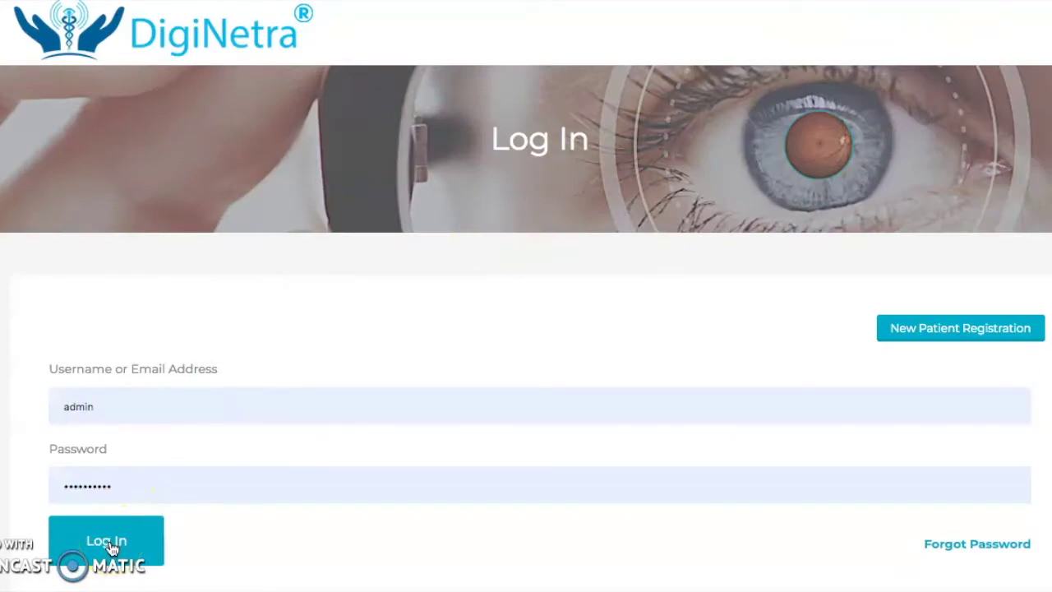
click(111, 546)
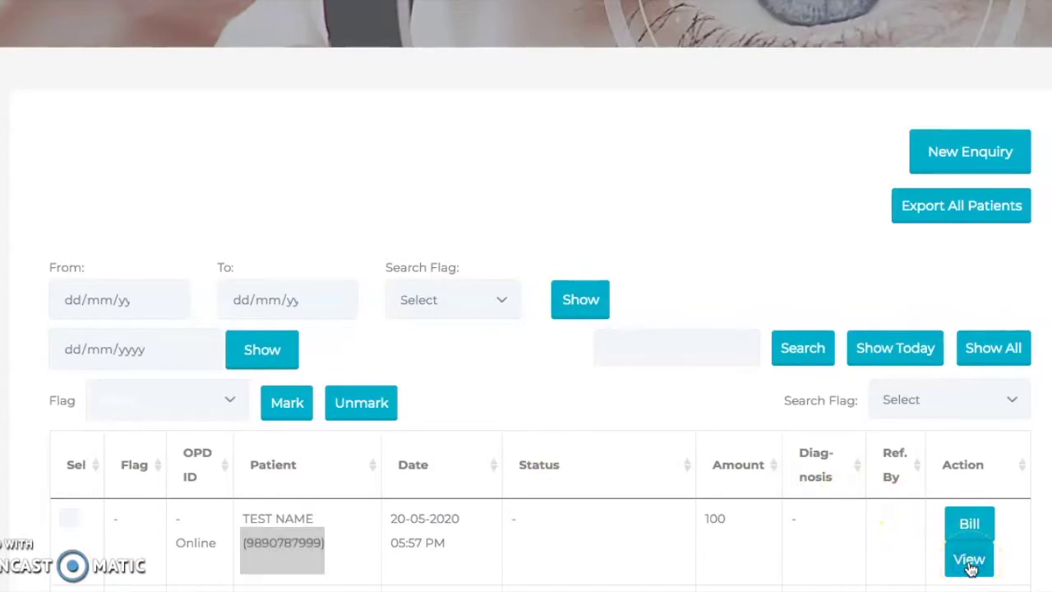
- Review the current patient data, including history, uploaded files, evaluation options and slit lamp examination fields
scroll(575, 397, down, 3)
scroll(575, 404, down, 4)
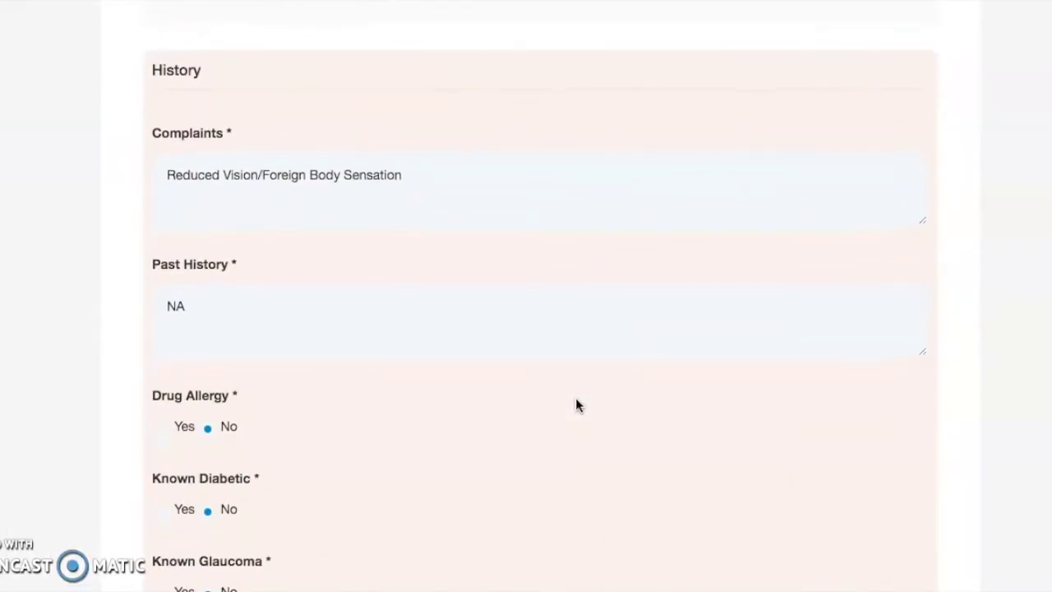
scroll(575, 404, down, 3)
scroll(576, 401, down, 3)
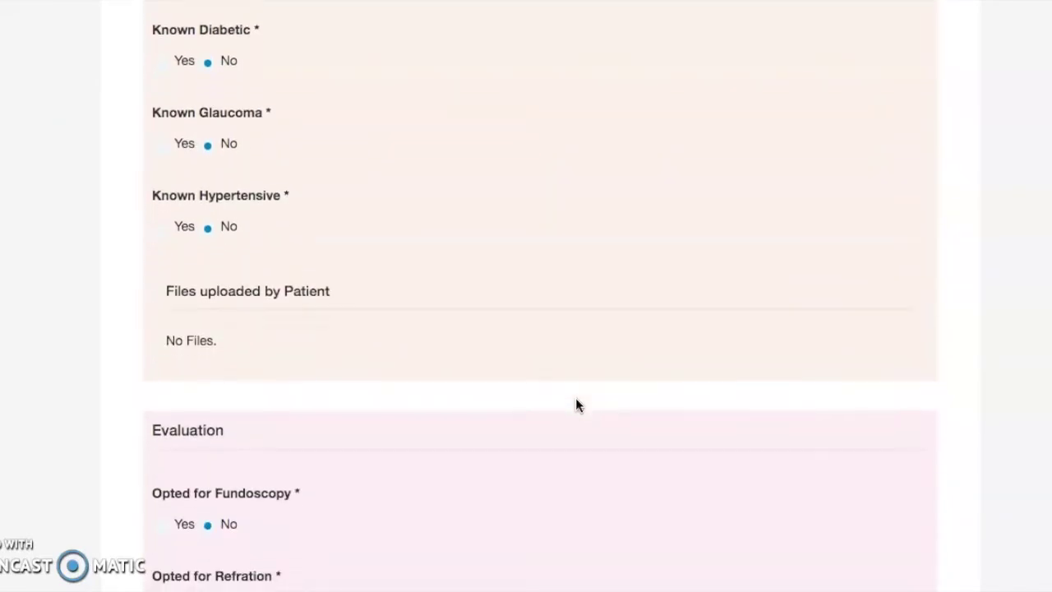
click(201, 326)
drag(224, 318, 164, 318)
scroll(331, 281, up, 3)
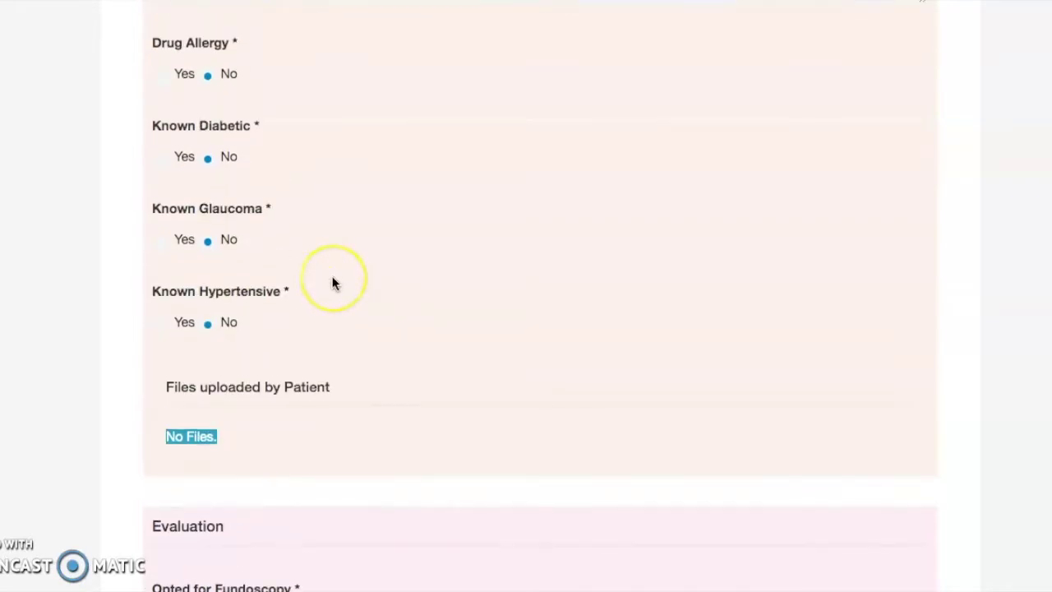
scroll(332, 282, up, 2)
scroll(332, 283, down, 4)
scroll(332, 283, down, 6)
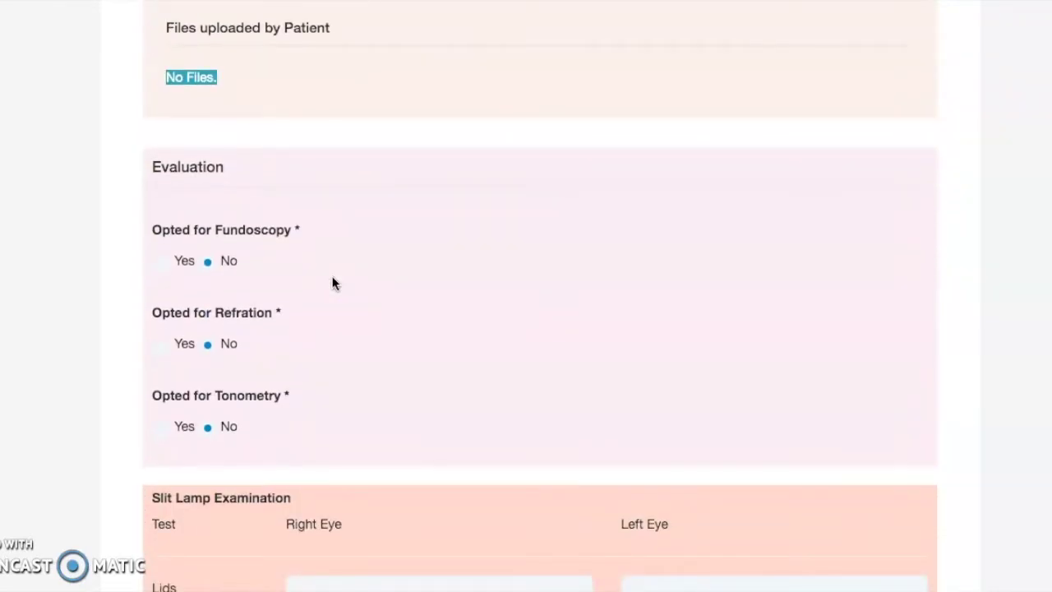
scroll(332, 283, down, 7)
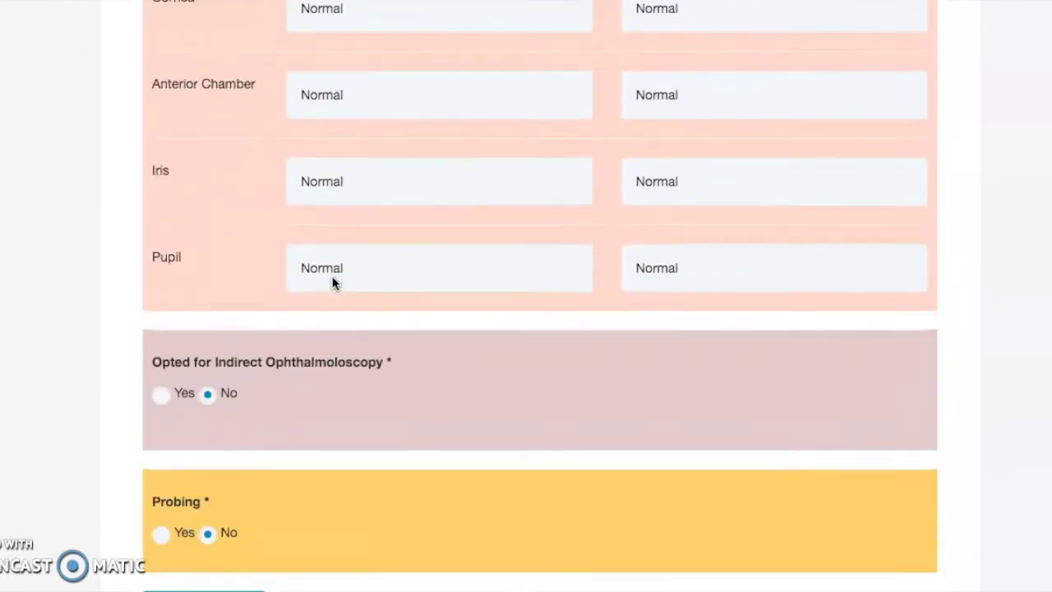
scroll(332, 283, up, 18)
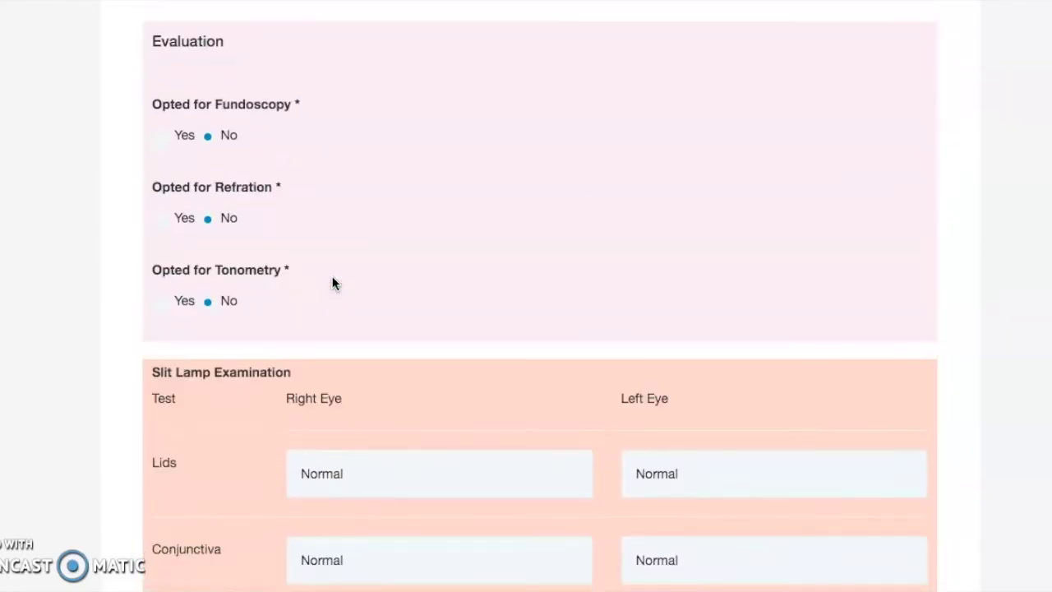
scroll(332, 283, up, 8)
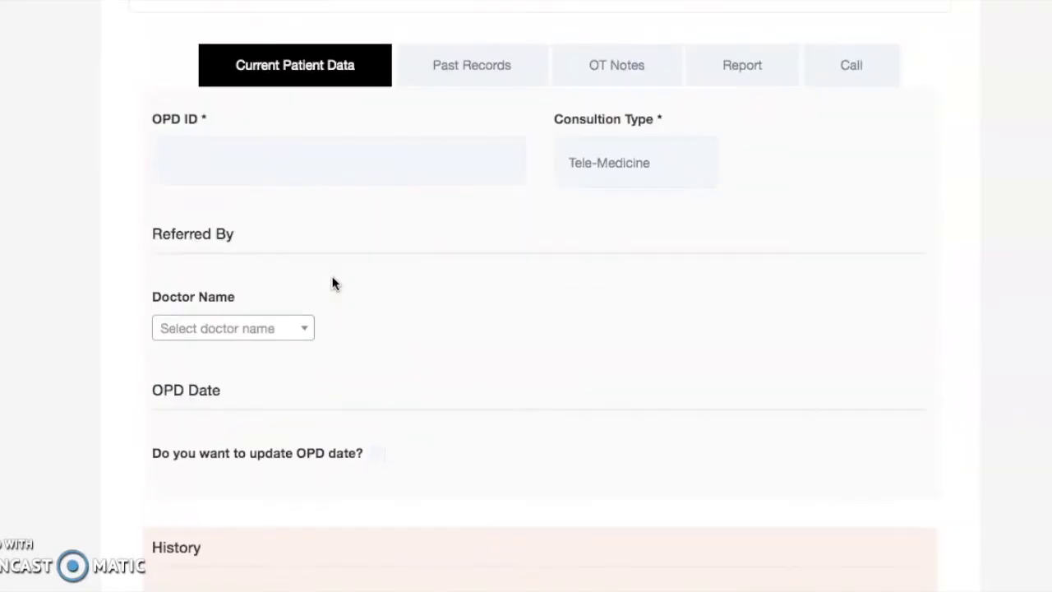
- Open the consultation's report and examine its diagnosis list, comments, advice and prescription sections
click(748, 220)
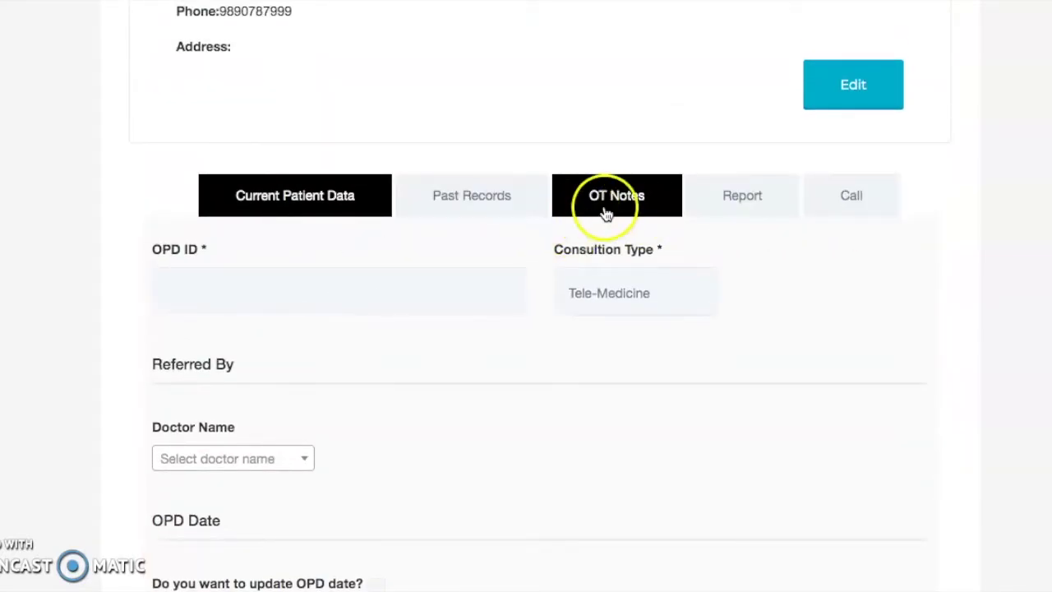
click(739, 212)
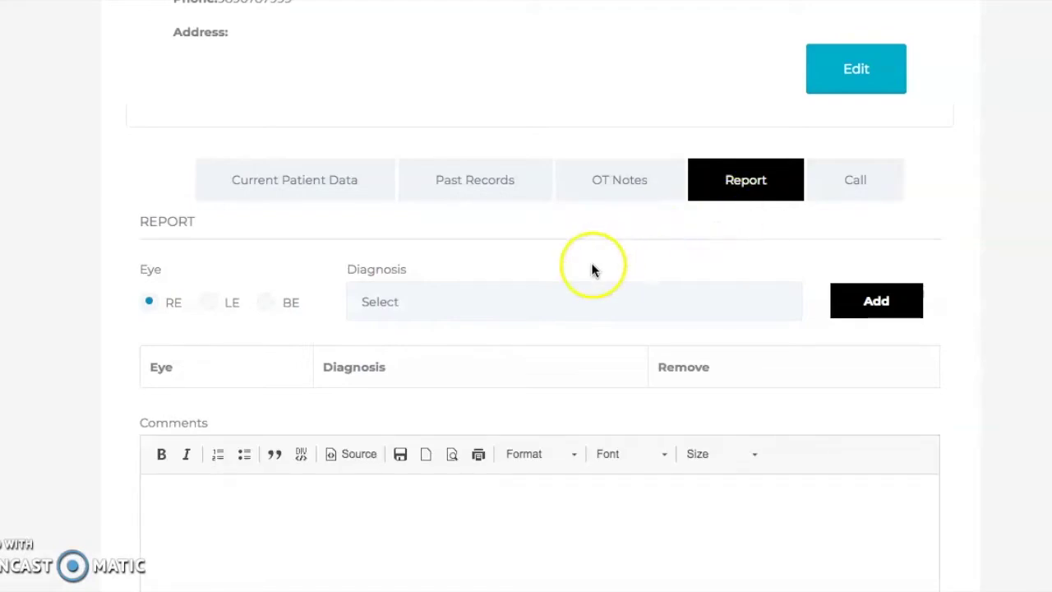
scroll(534, 246, down, 1)
click(436, 220)
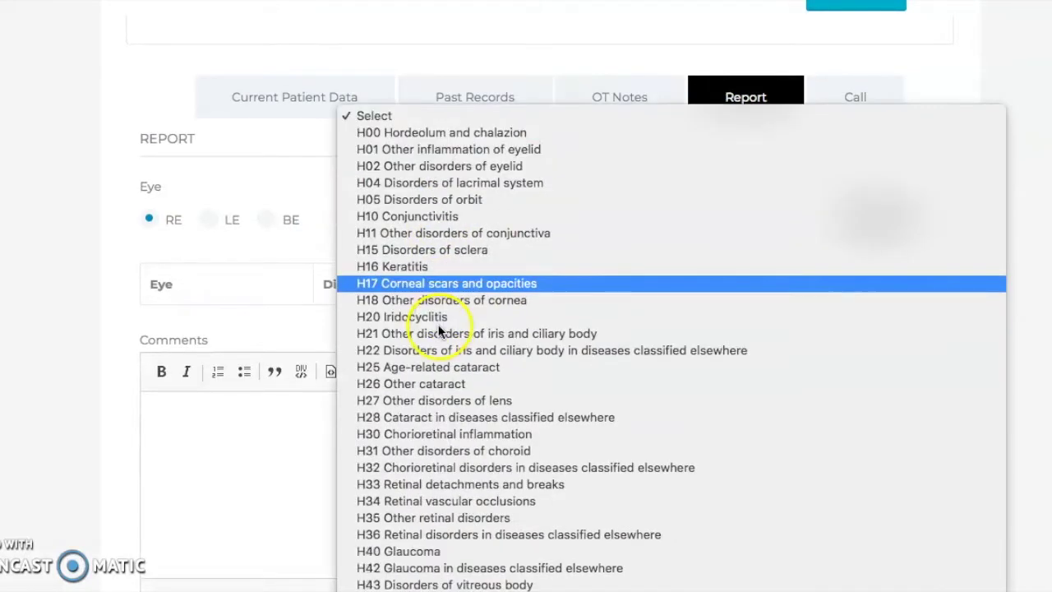
click(249, 304)
scroll(251, 306, down, 4)
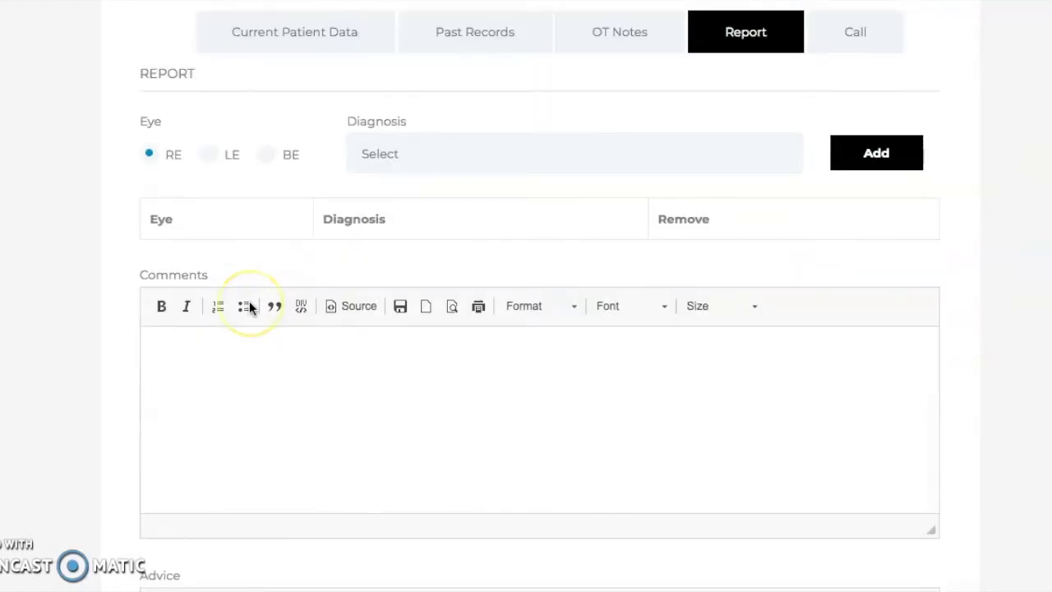
scroll(251, 306, down, 6)
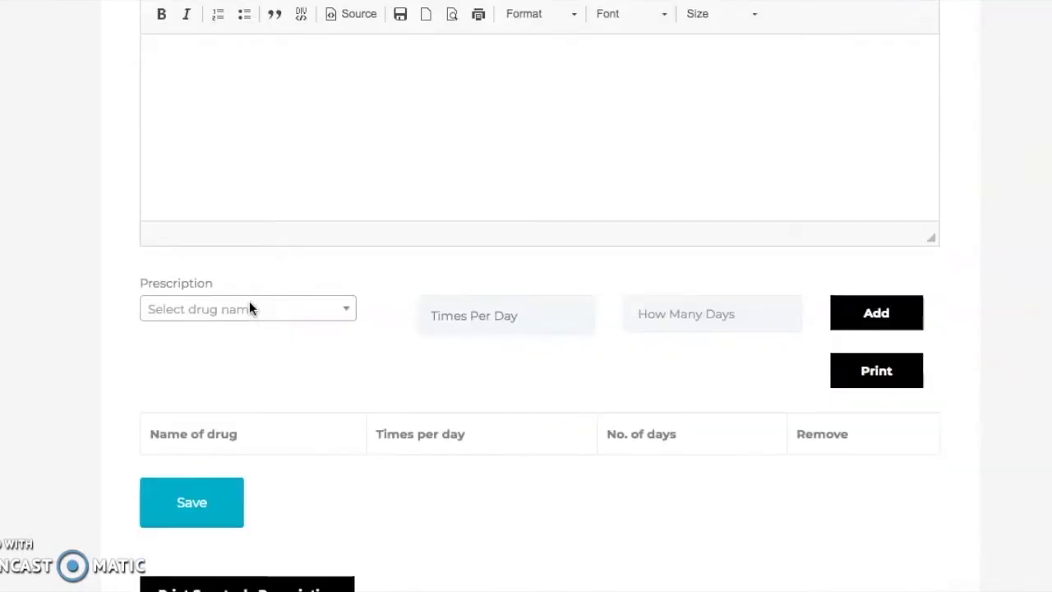
scroll(627, 334, up, 3)
scroll(627, 335, up, 5)
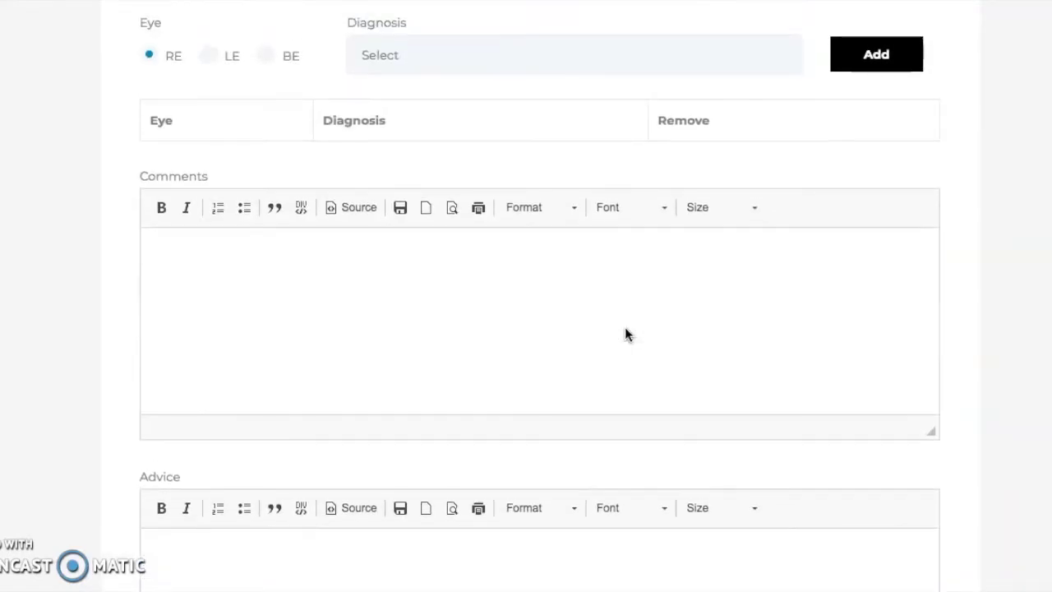
- Enter "test advice" as the advice in the consultation report
scroll(627, 335, down, 1)
scroll(624, 335, down, 3)
click(516, 329)
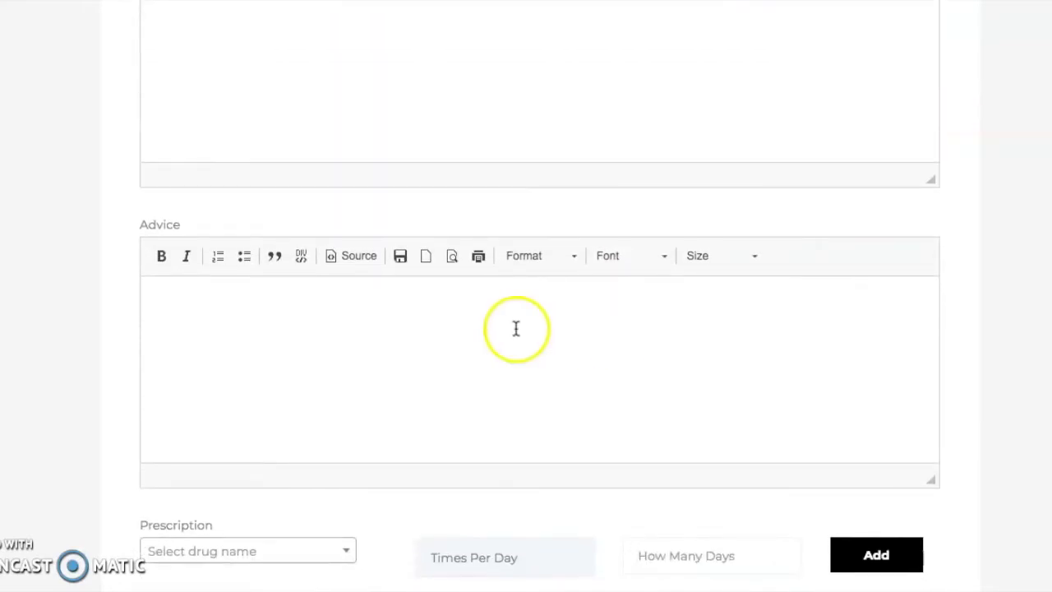
text(te)
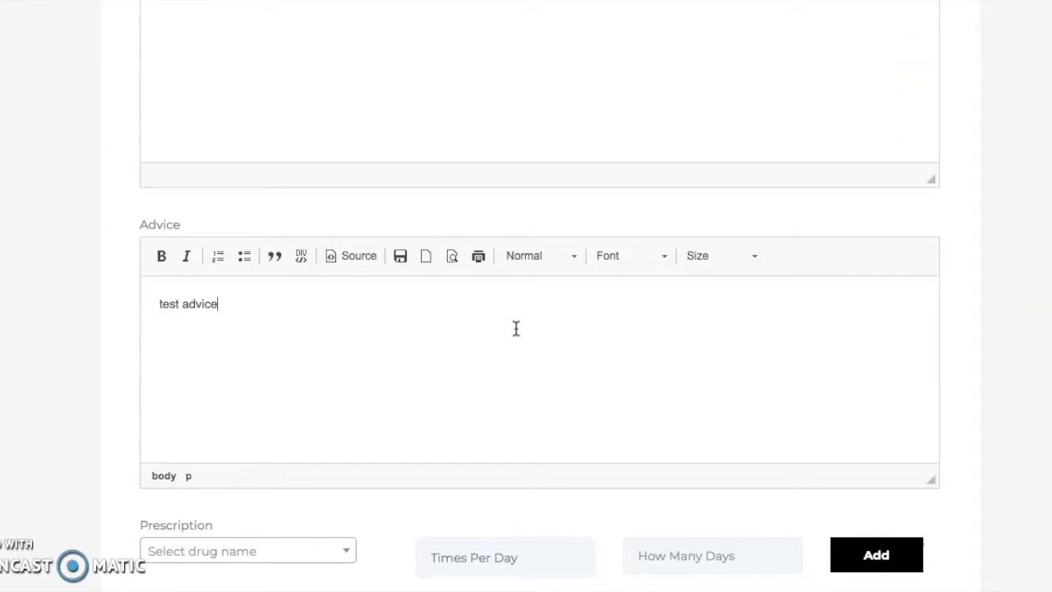
text(st advice)
- Prescribe Lubrex eye drops QID for 20 days and save the report
scroll(515, 327, down, 3)
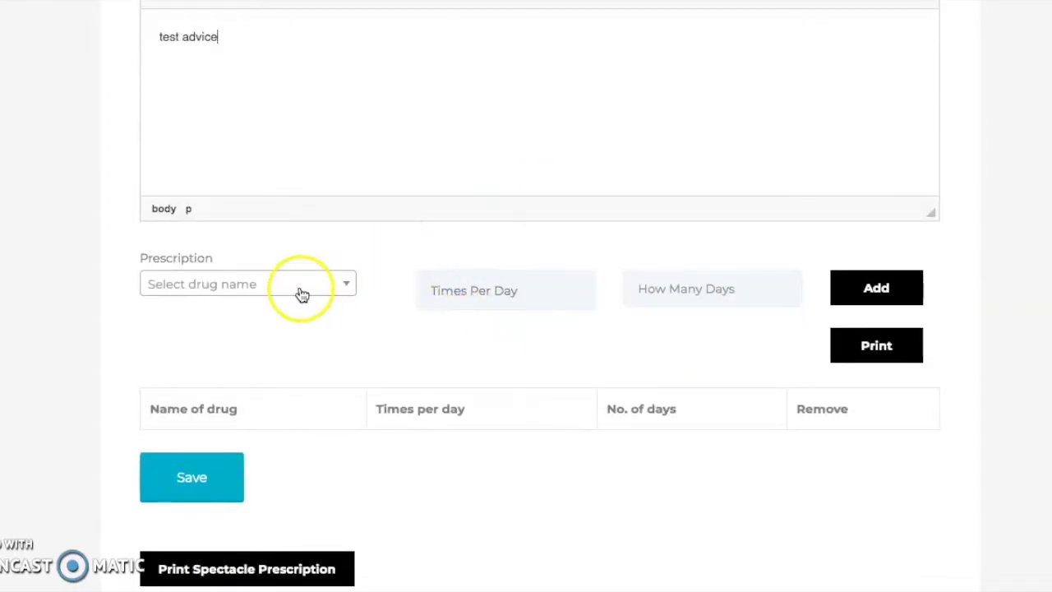
click(302, 289)
text(lubr)
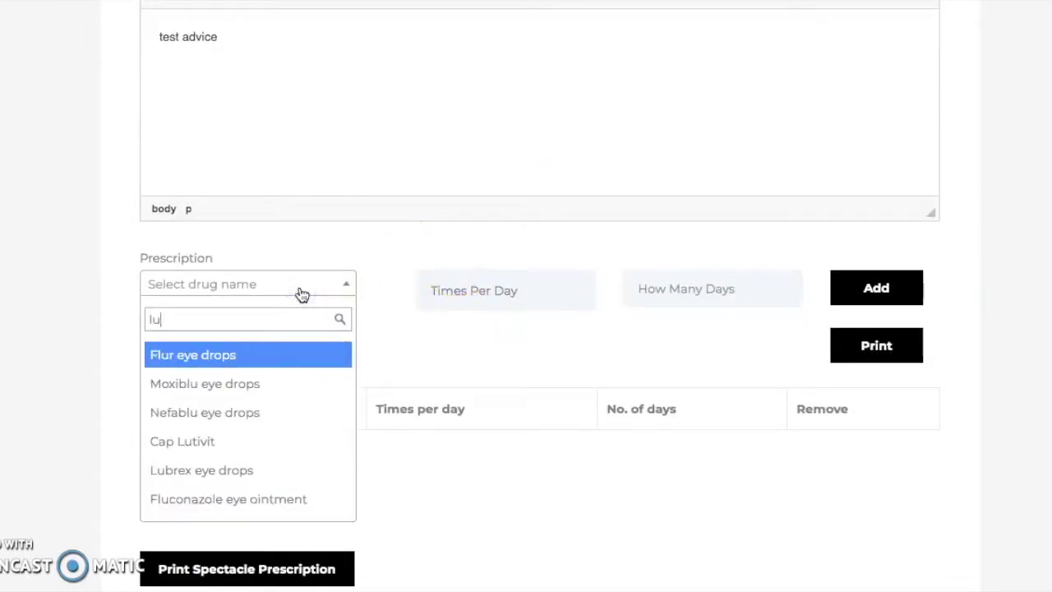
click(284, 356)
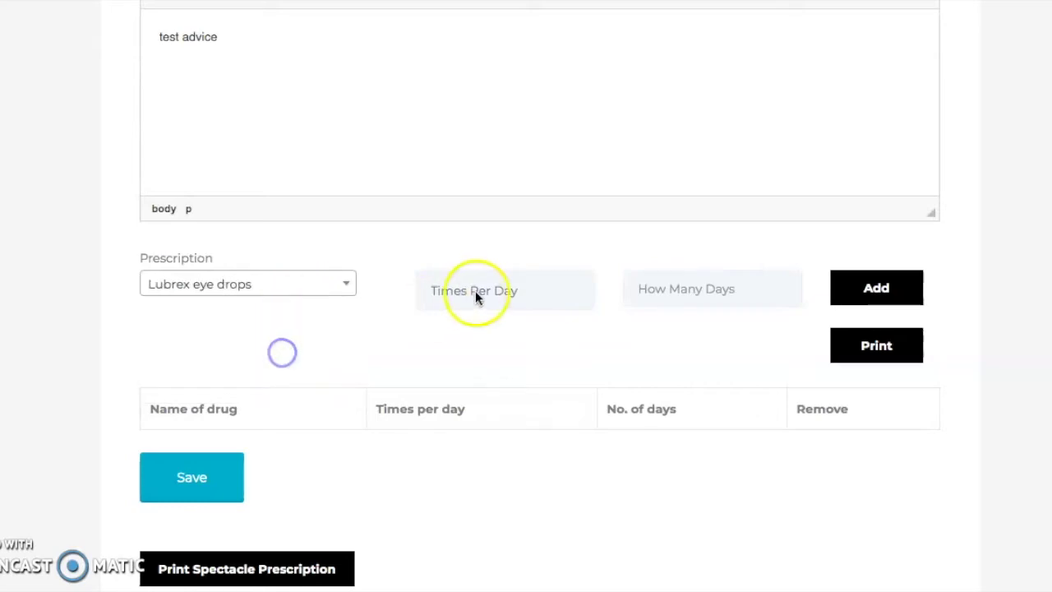
click(476, 292)
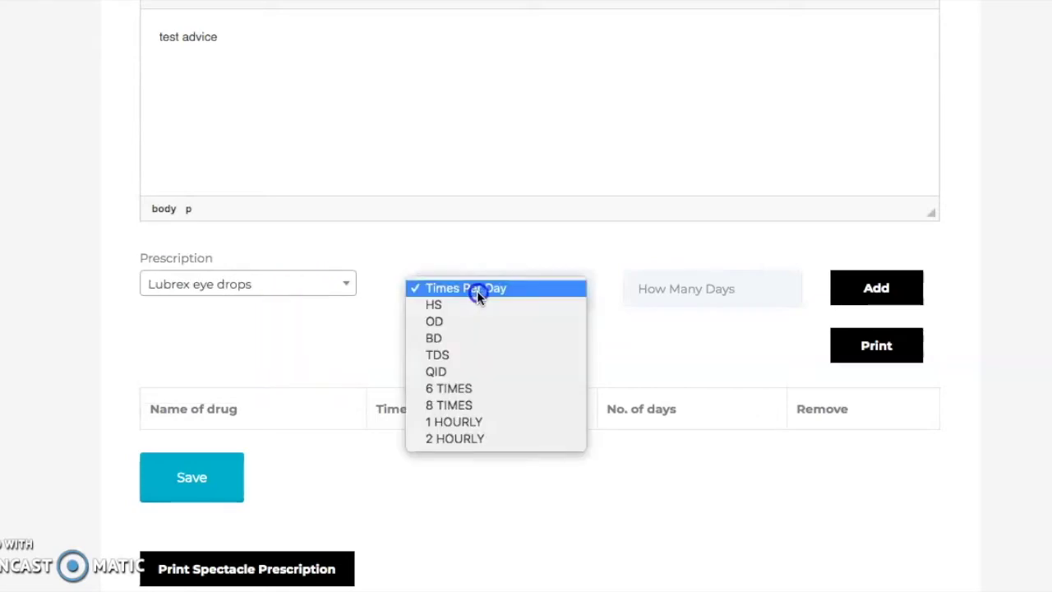
click(490, 370)
click(689, 287)
text(20)
click(885, 296)
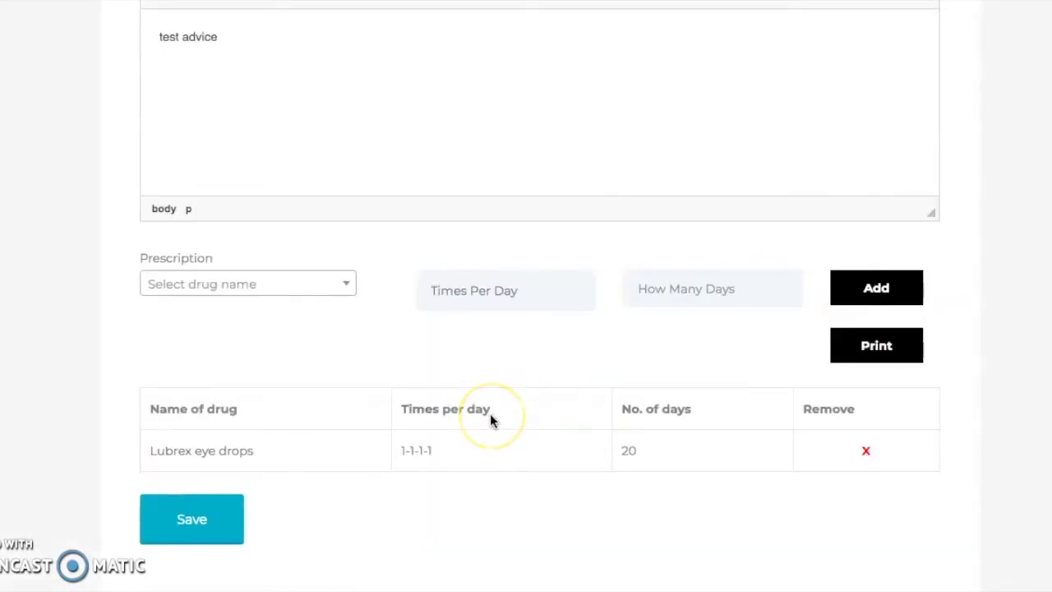
scroll(490, 416, down, 1)
click(197, 411)
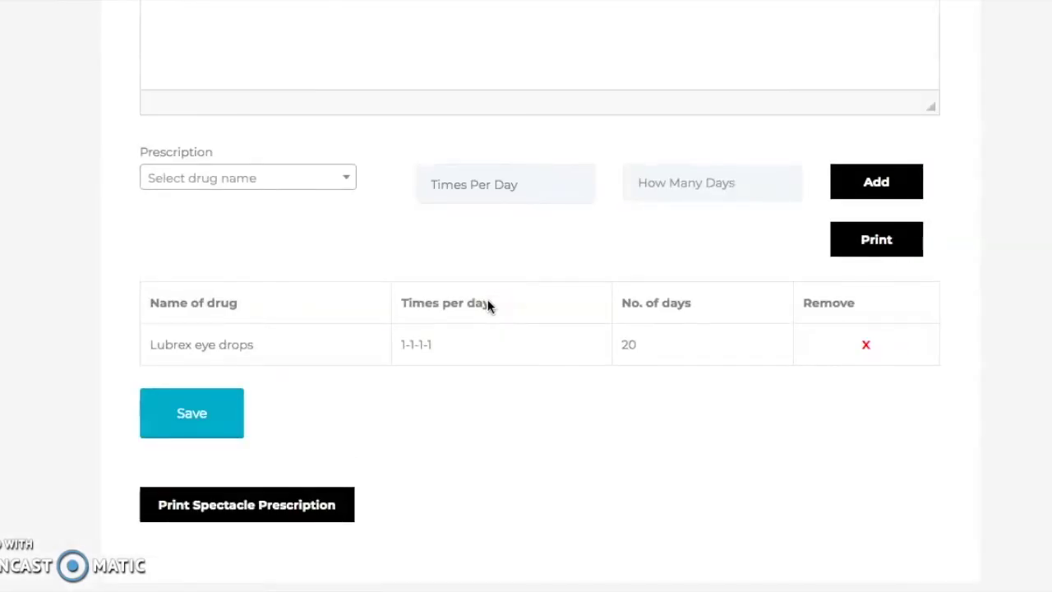
- Schedule a call for 21/05/2020 at 10:00 AM with the message "Please be available for the video call for further assessment"
scroll(564, 288, up, 3)
scroll(566, 285, up, 8)
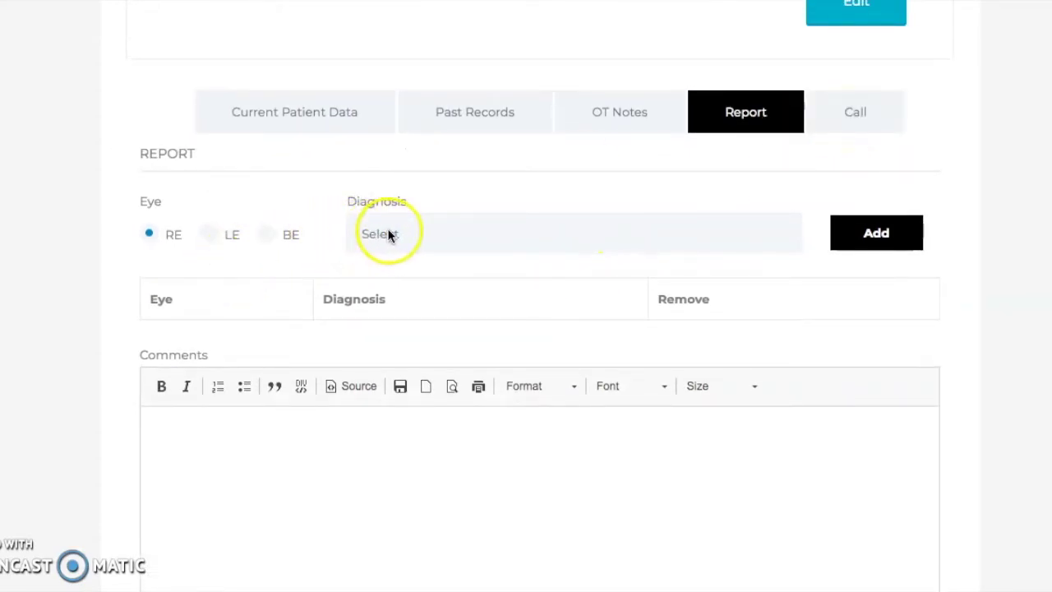
click(847, 111)
click(615, 234)
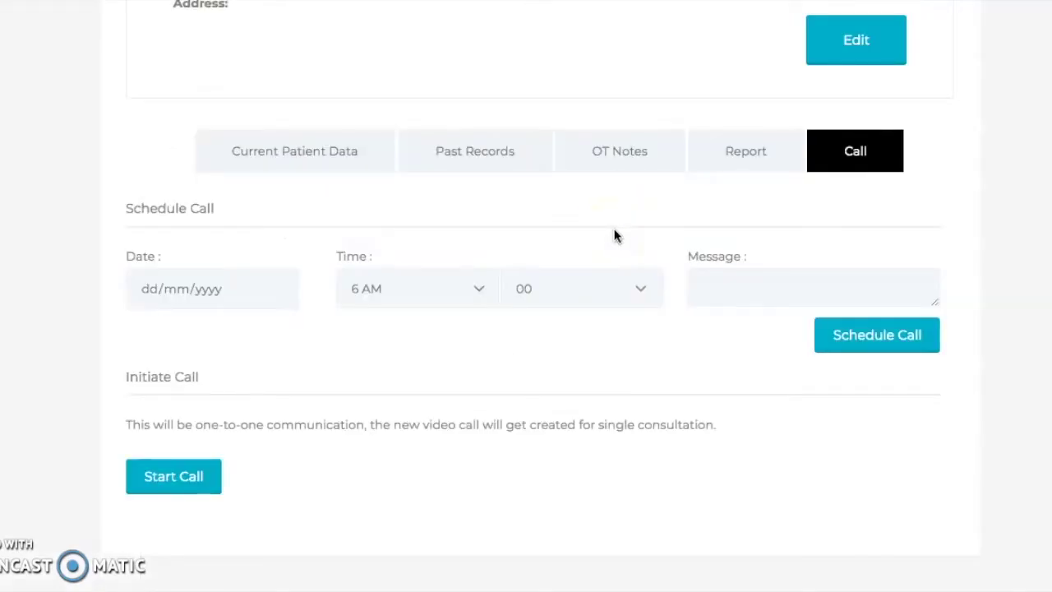
click(277, 289)
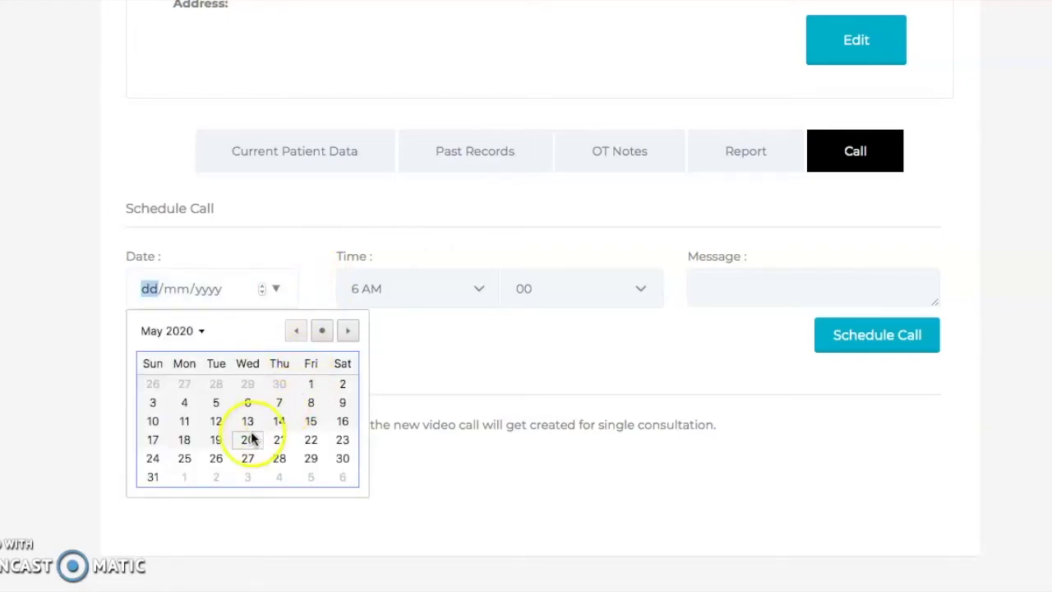
click(277, 444)
click(424, 289)
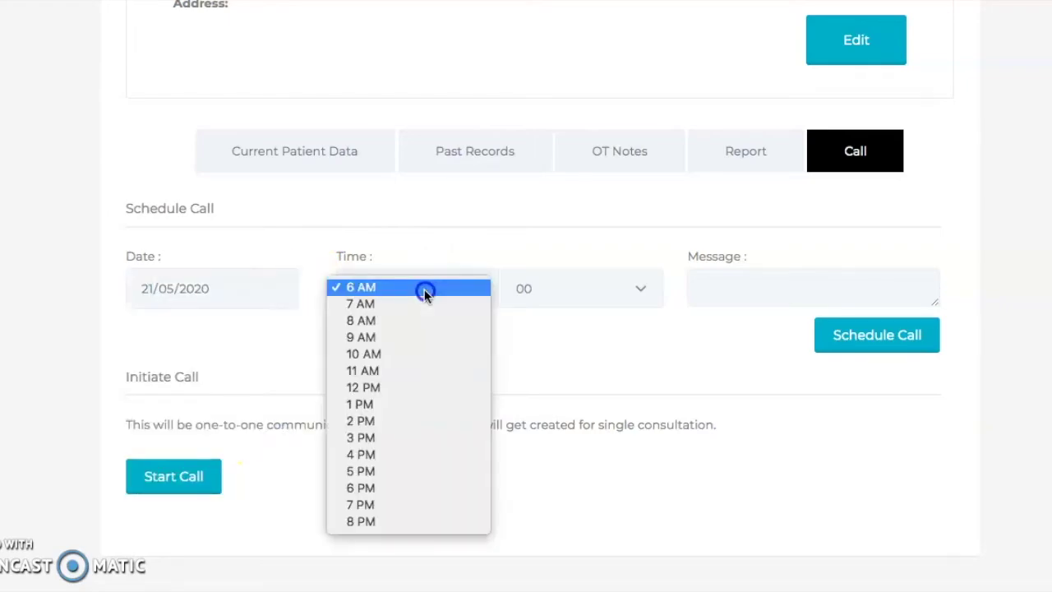
click(427, 354)
click(792, 289)
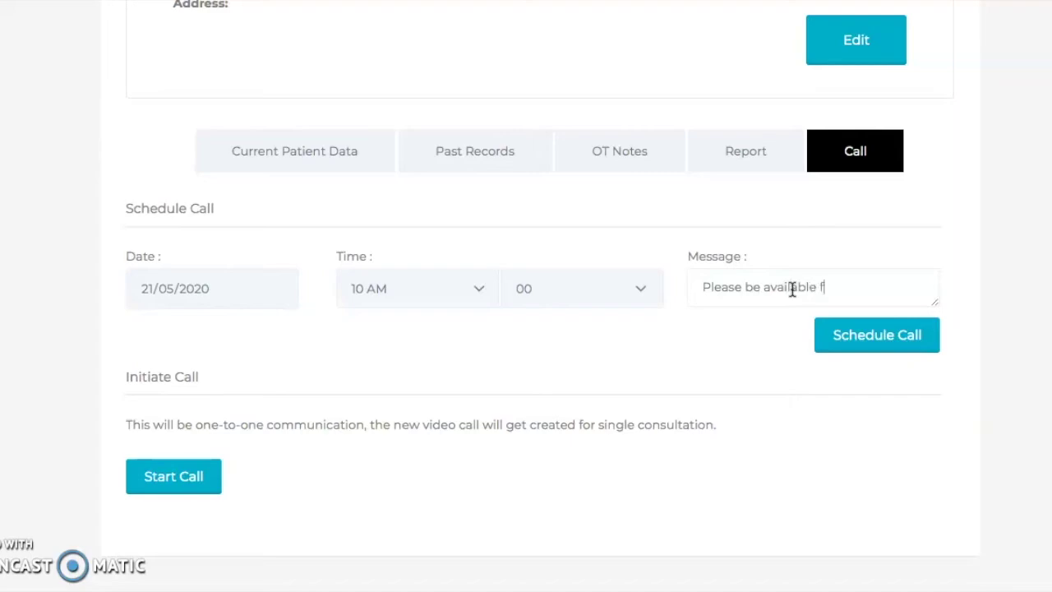
text(video call for further assessment)
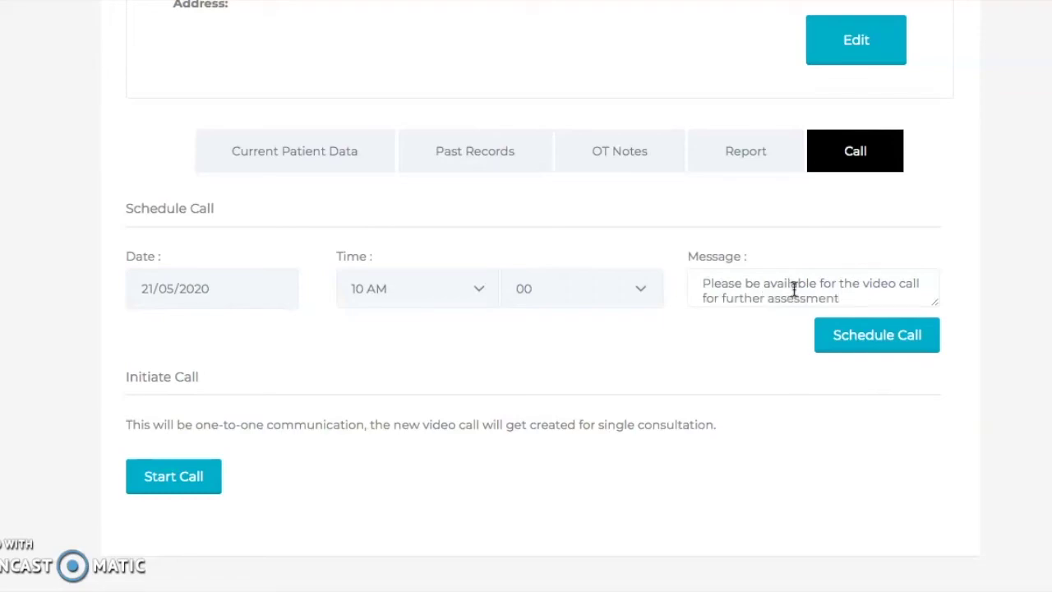
click(923, 333)
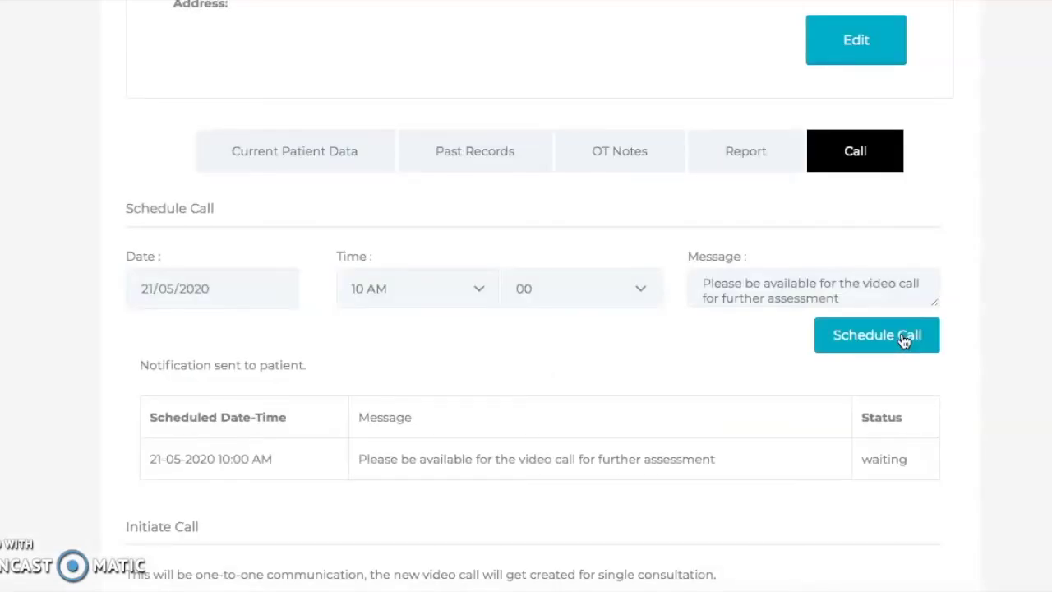
scroll(904, 341, down, 2)
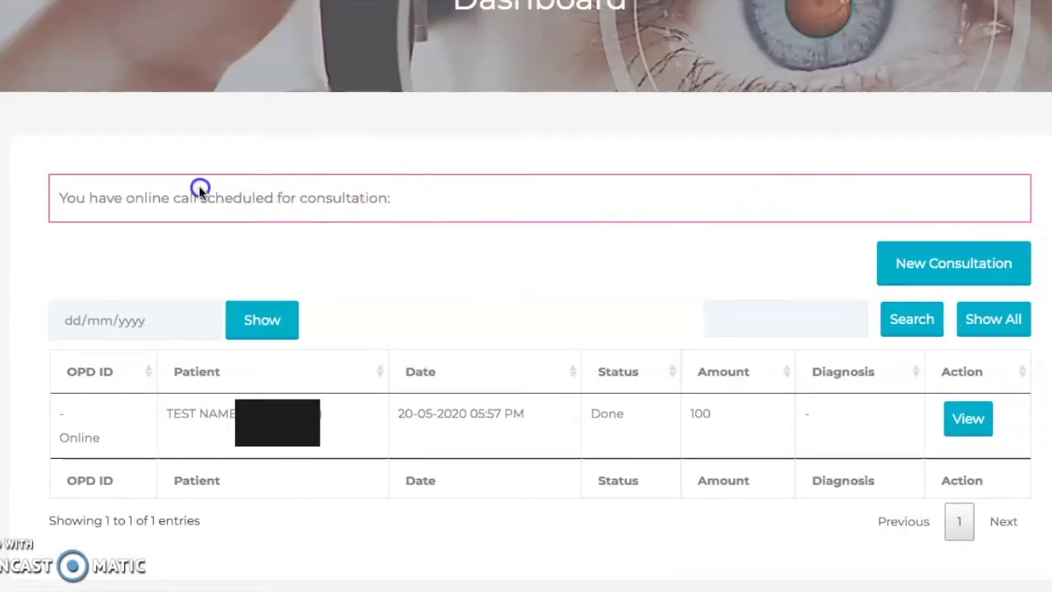
drag(57, 199, 398, 213)
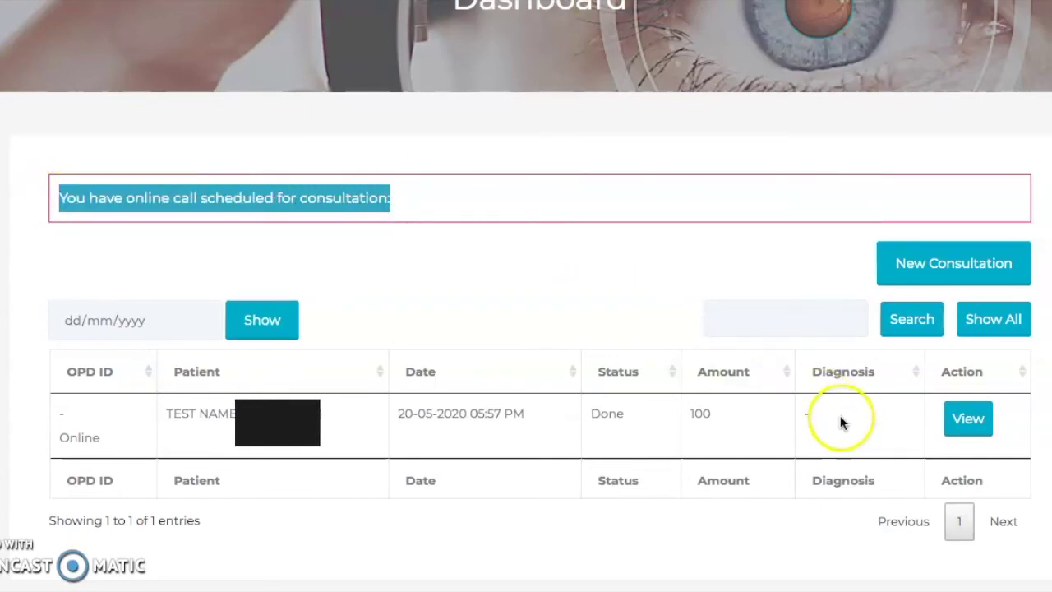
click(970, 423)
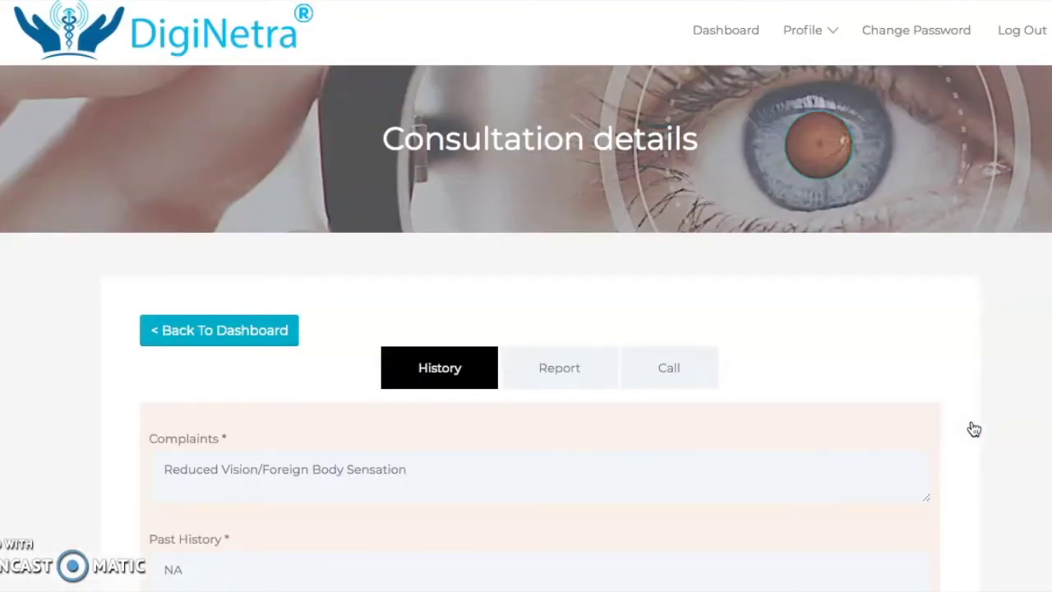
scroll(974, 429, down, 3)
click(669, 151)
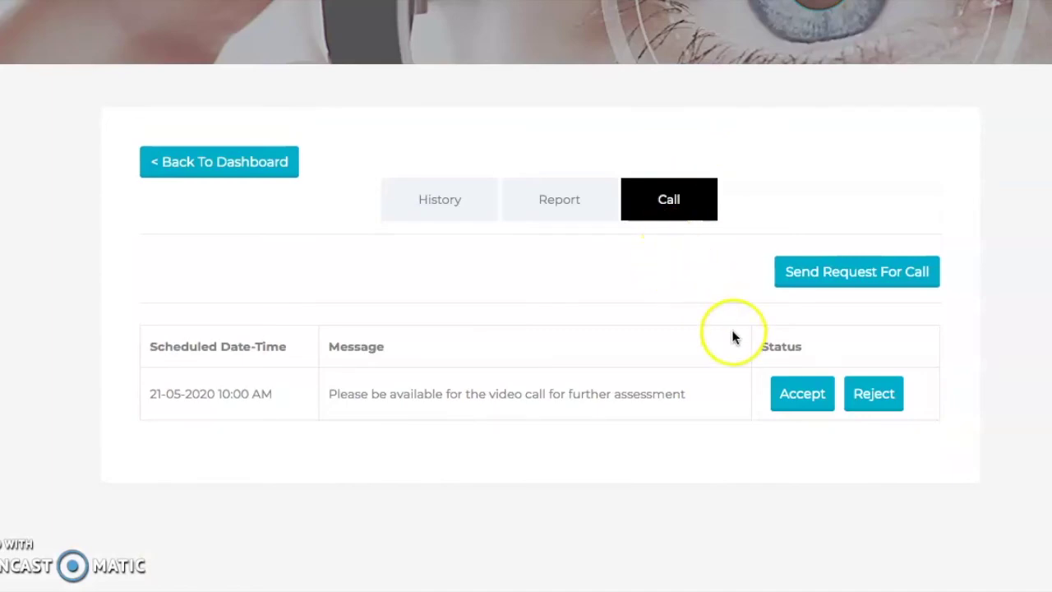
click(802, 394)
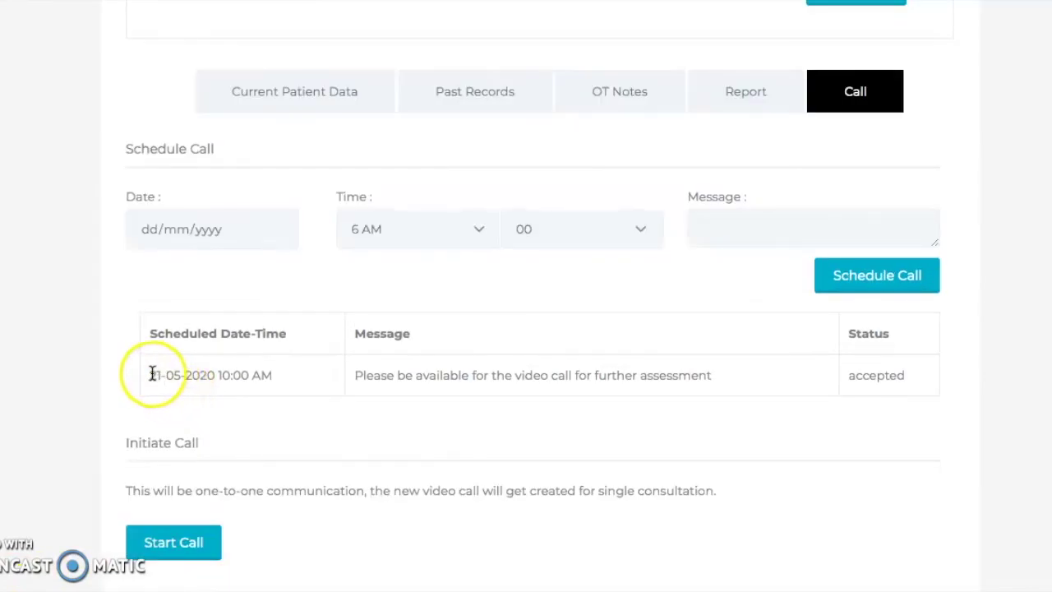
- Check the scheduled call's date, message and status on the doctor's side of the consultation
click(153, 374)
drag(153, 374, 929, 379)
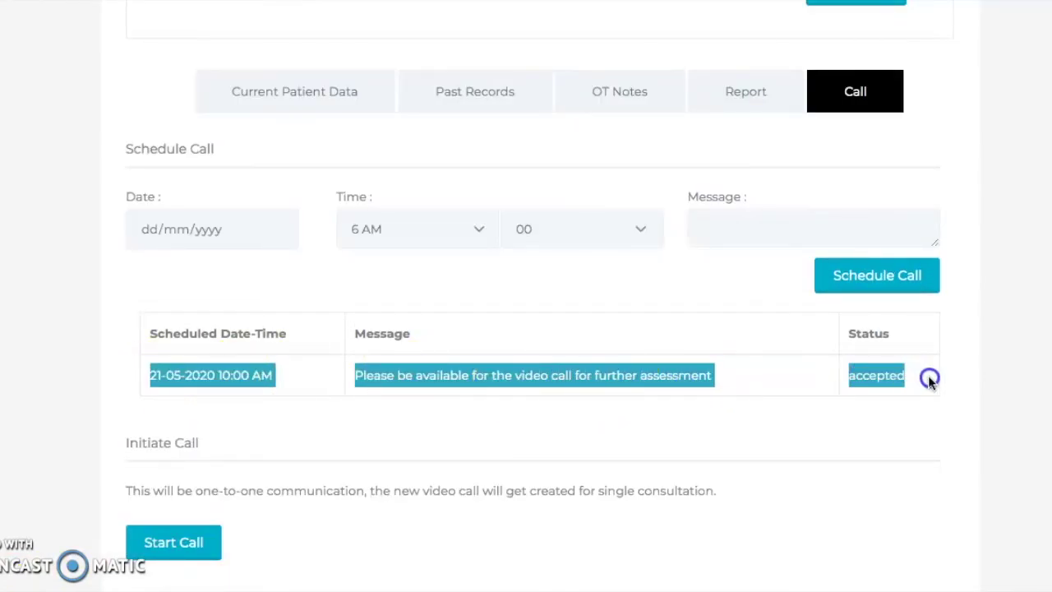
click(428, 435)
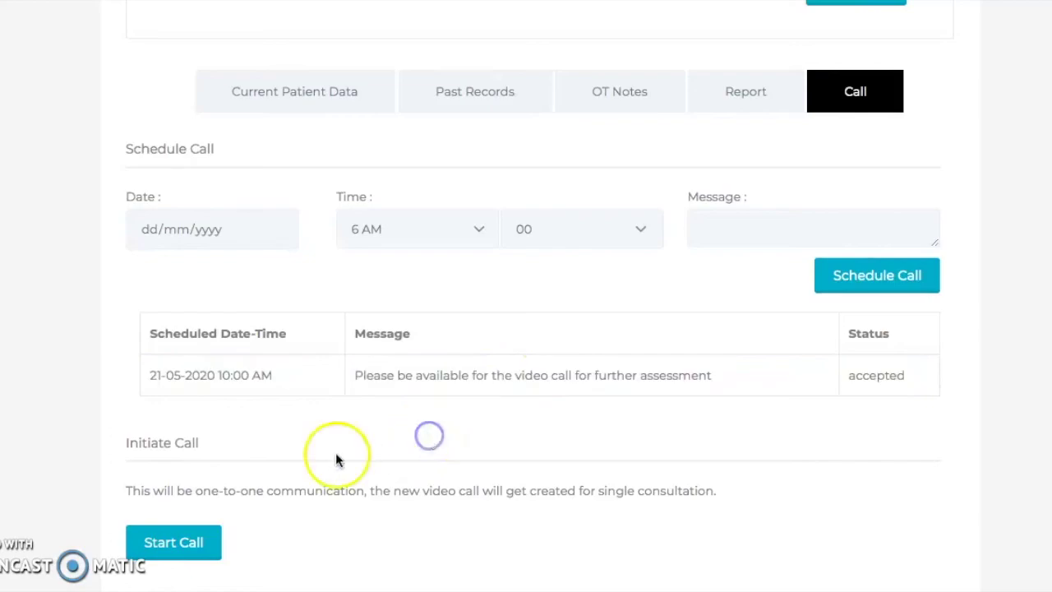
- Start the one-to-one video call with the patient, view both video feeds and disconnect the call
click(197, 543)
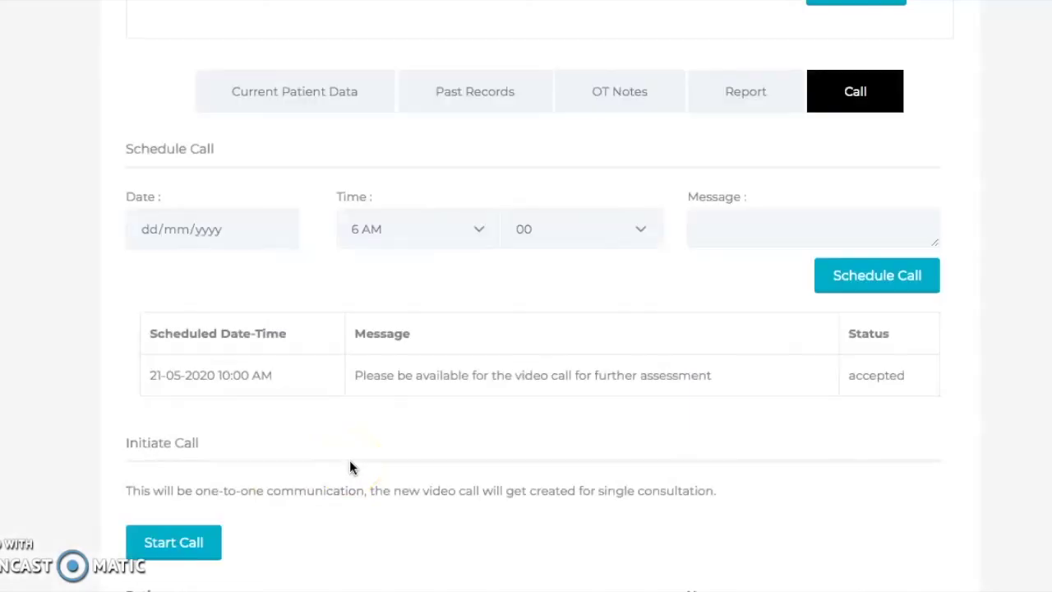
scroll(349, 468, down, 1)
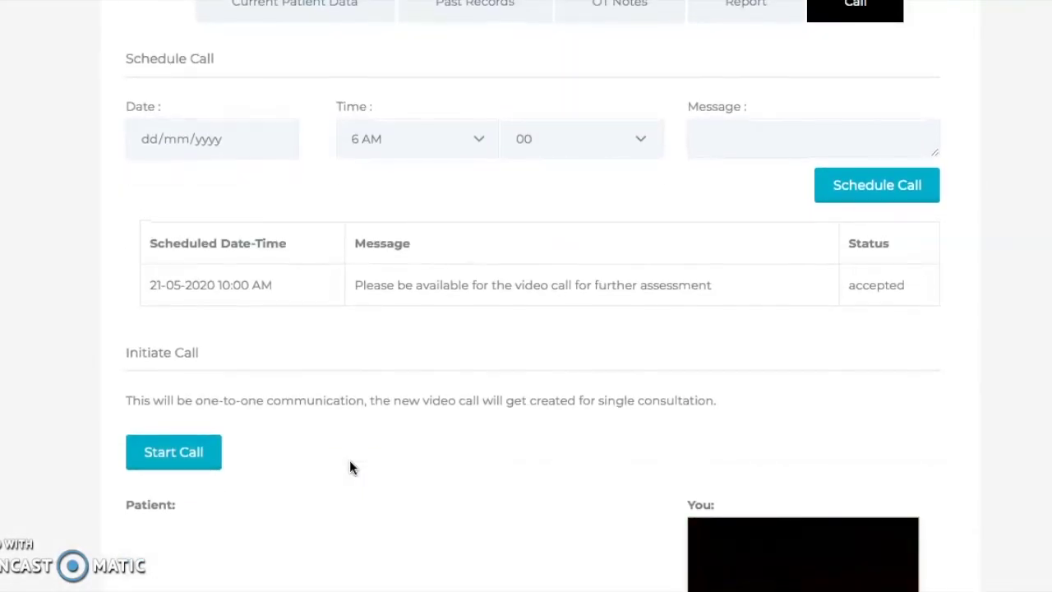
scroll(351, 468, down, 2)
scroll(349, 468, down, 1)
click(271, 496)
click(183, 446)
scroll(184, 446, down, 4)
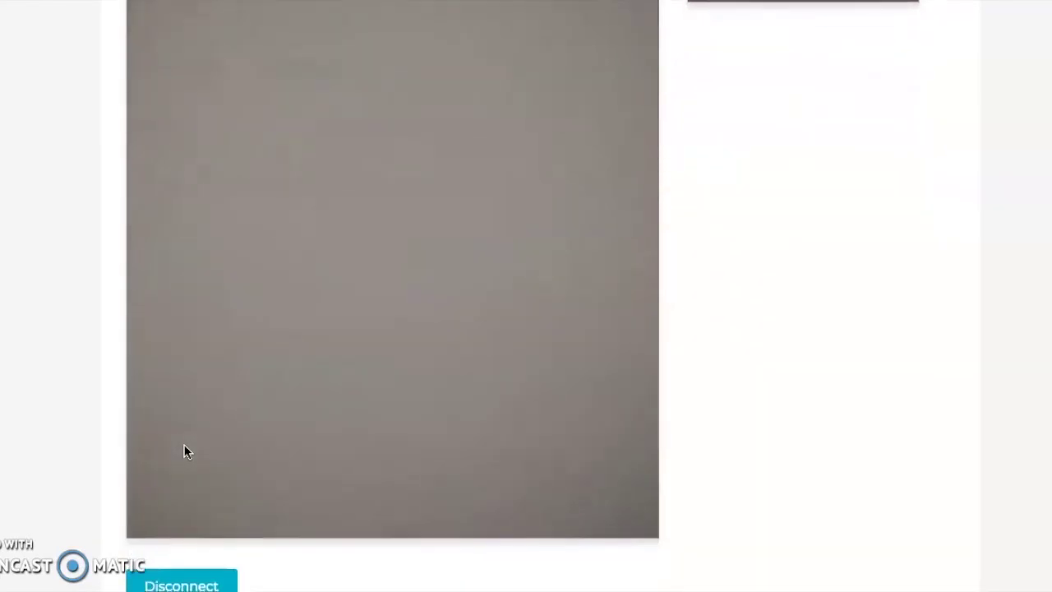
click(187, 513)
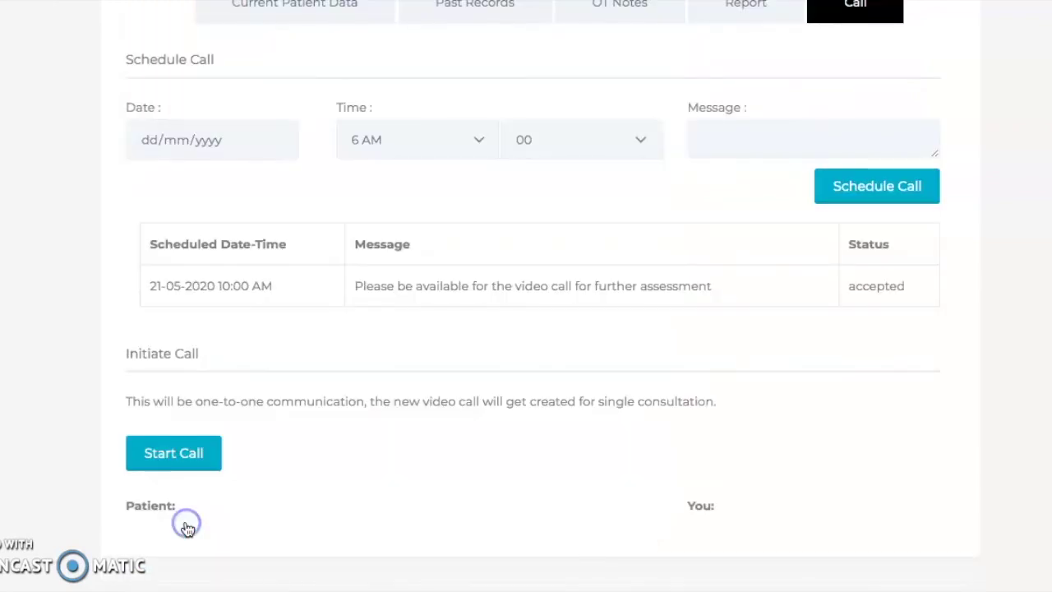